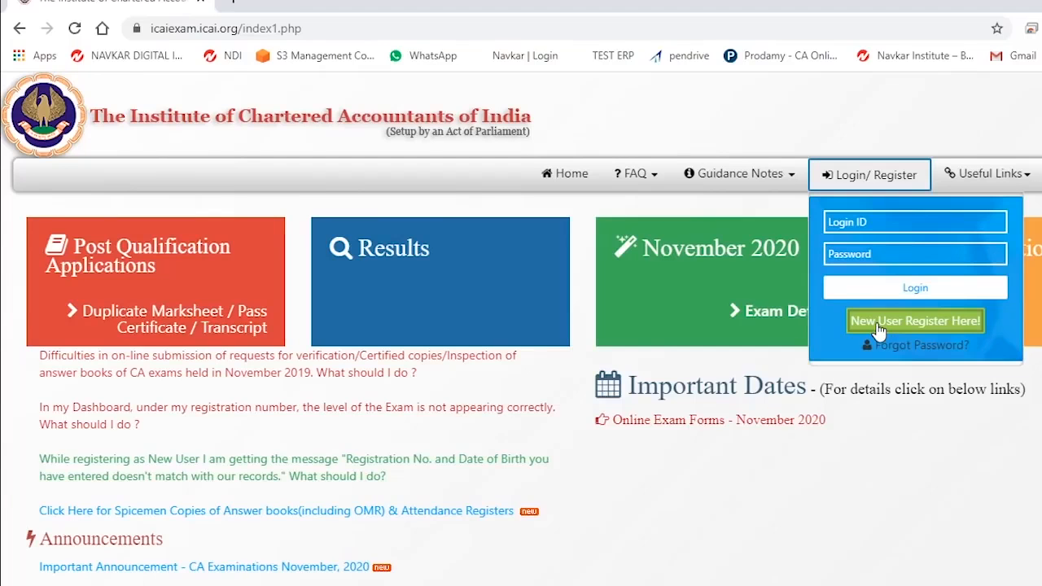
# - Open the new-user registration form and choose Foundation as the examination
pyautogui.click(879, 326)
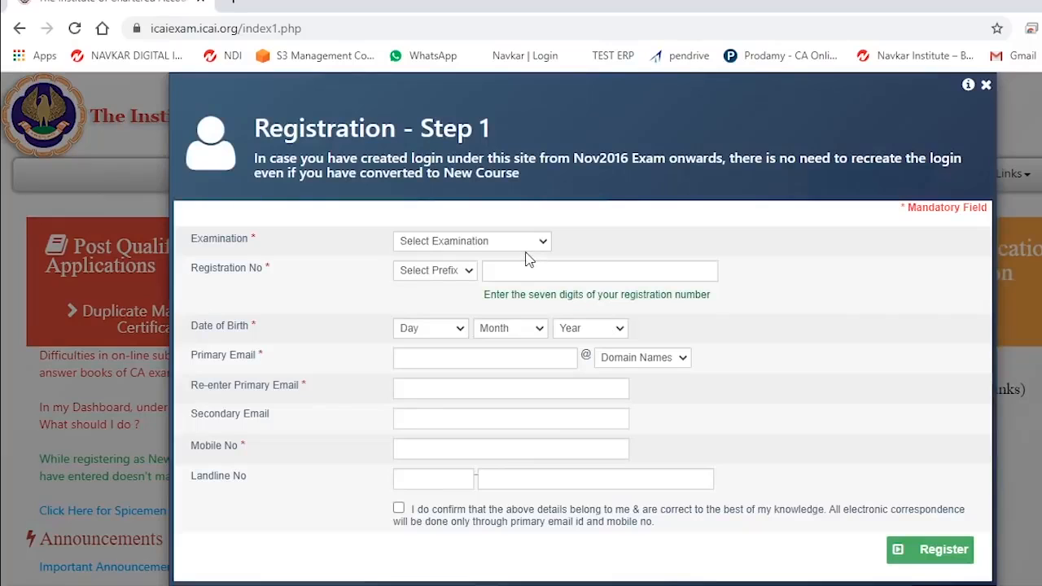
pyautogui.click(482, 244)
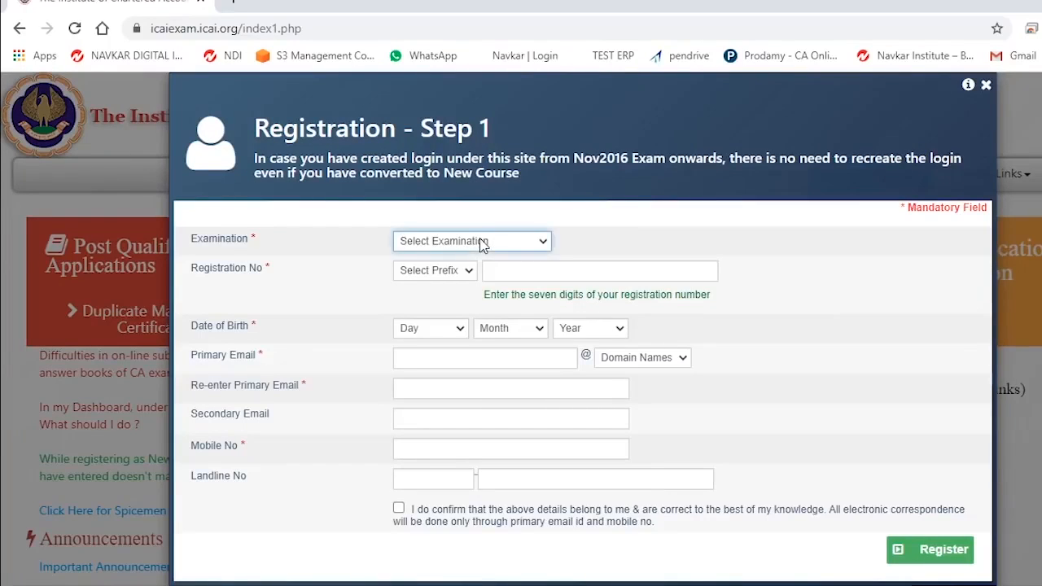
pyautogui.click(469, 327)
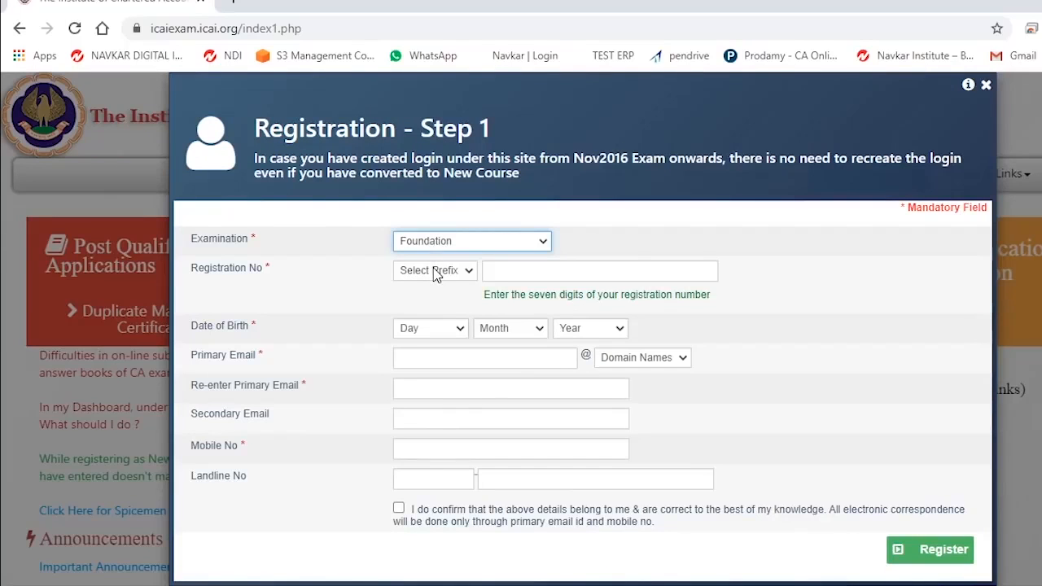
# - Set the registration prefix to WRO and enter the seven-digit registration number
pyautogui.press('Tab')
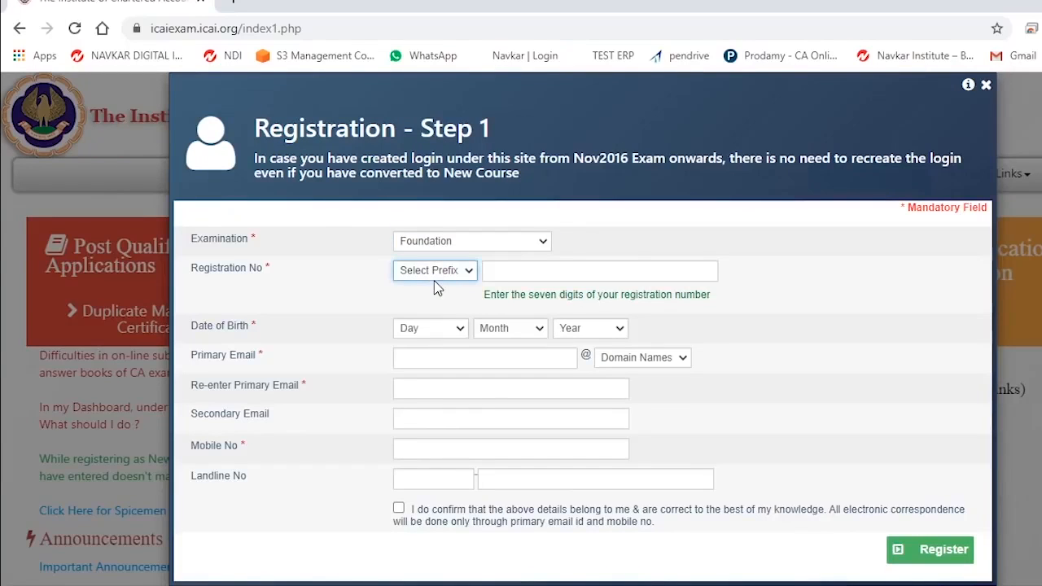
pyautogui.press('w')
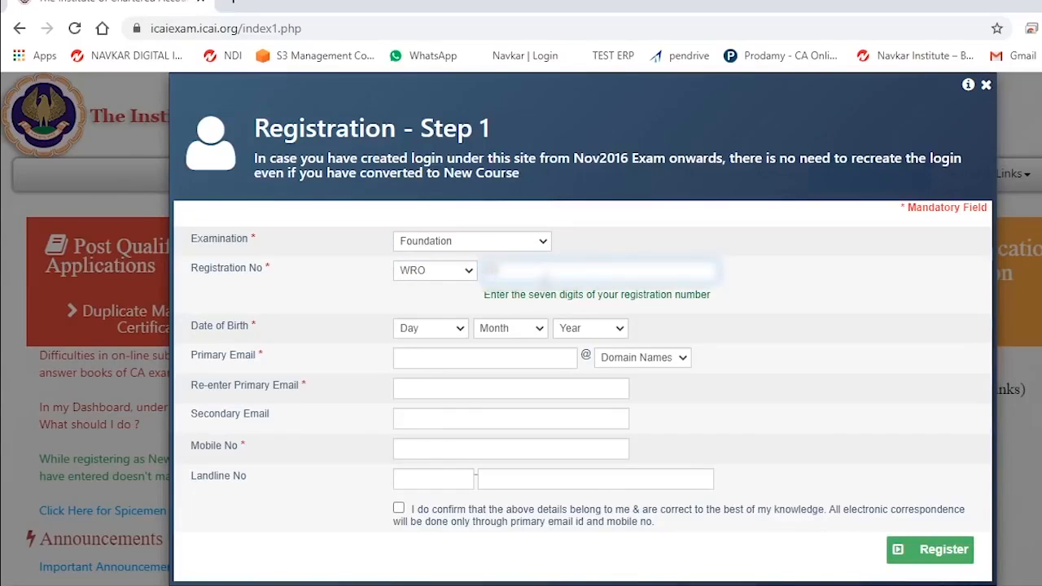
pyautogui.click(548, 278)
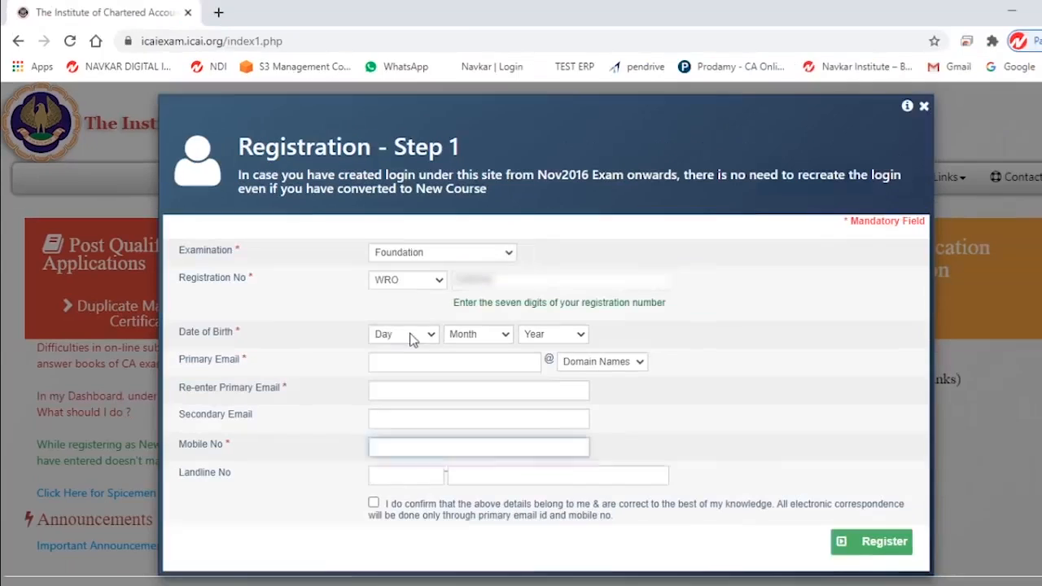
pyautogui.click(407, 335)
# - Set the date of birth to 01 January 2003
pyautogui.click(373, 95)
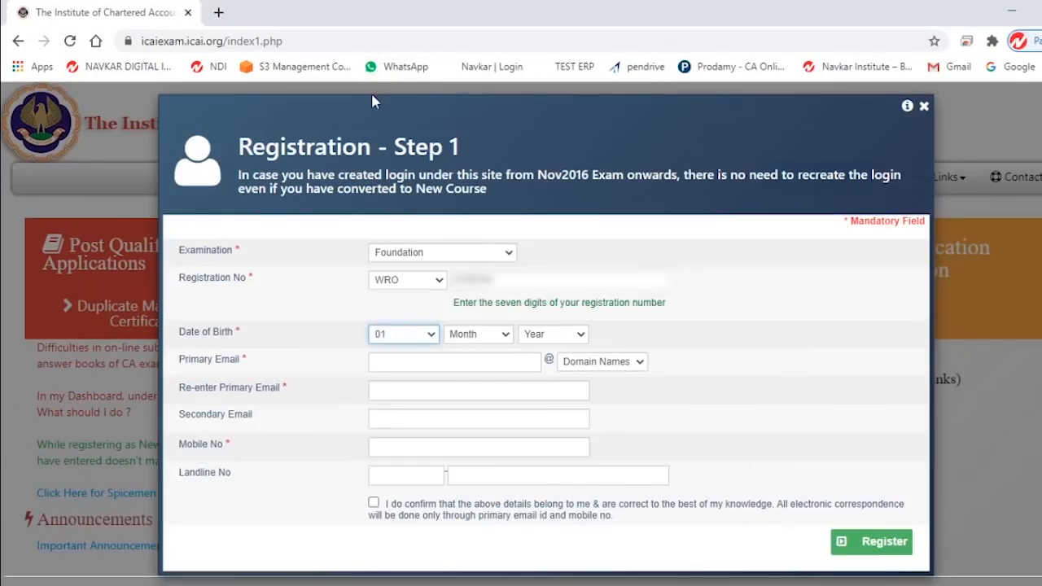
pyautogui.click(489, 341)
pyautogui.click(490, 358)
pyautogui.click(545, 342)
pyautogui.click(553, 116)
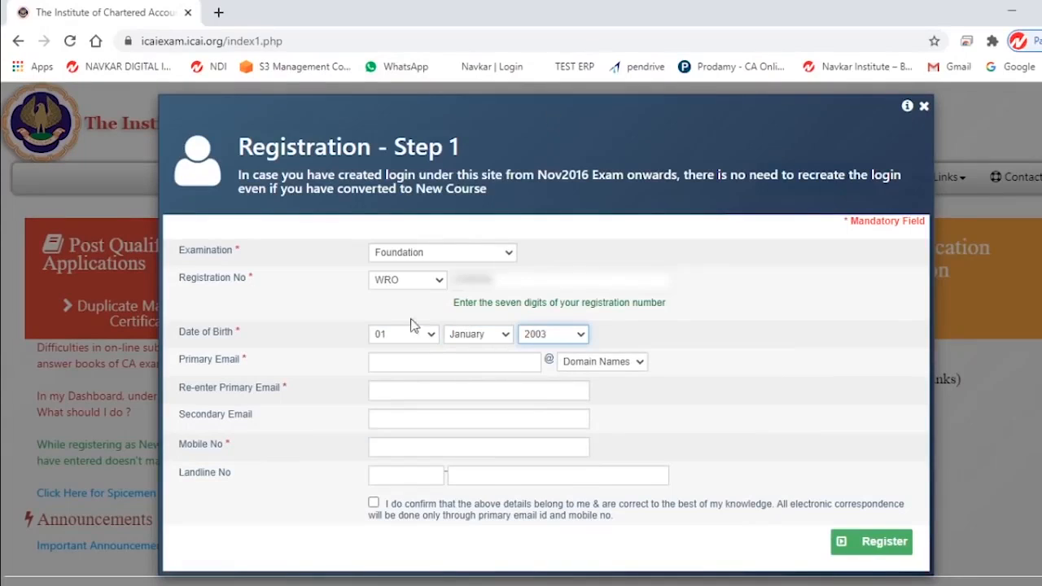
# - Enter the primary email address with gmail.com as the email domain
pyautogui.click(416, 364)
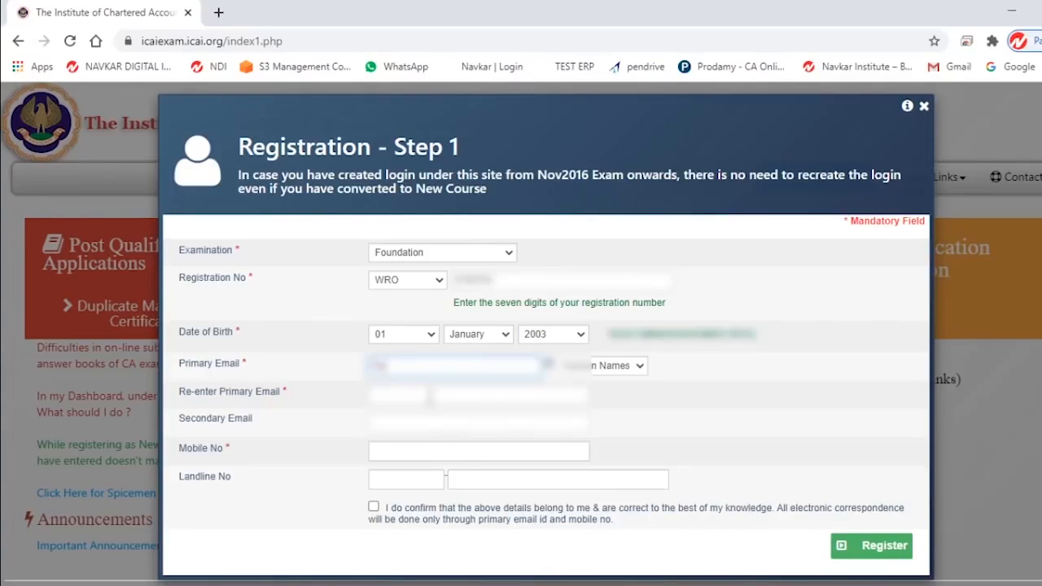
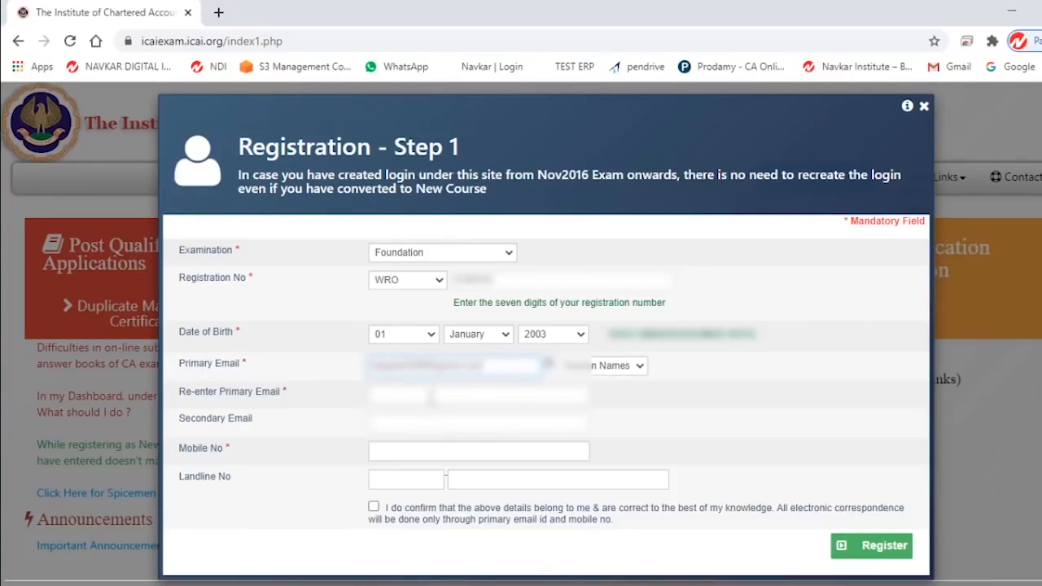
pyautogui.moveTo(477, 364); pyautogui.dragTo(372, 365)
pyautogui.click(383, 366)
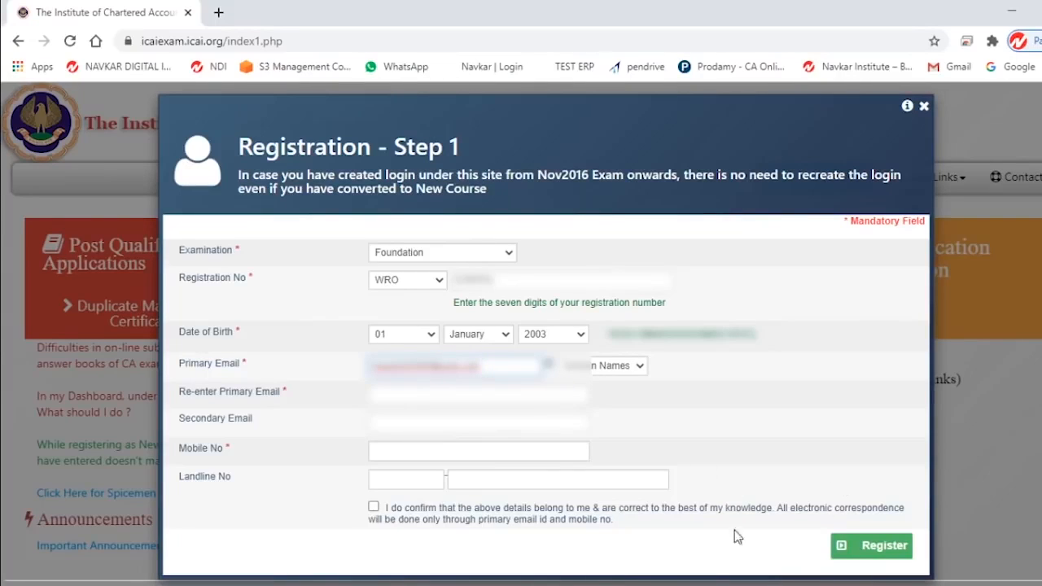
pyautogui.click(757, 584)
pyautogui.click(792, 545)
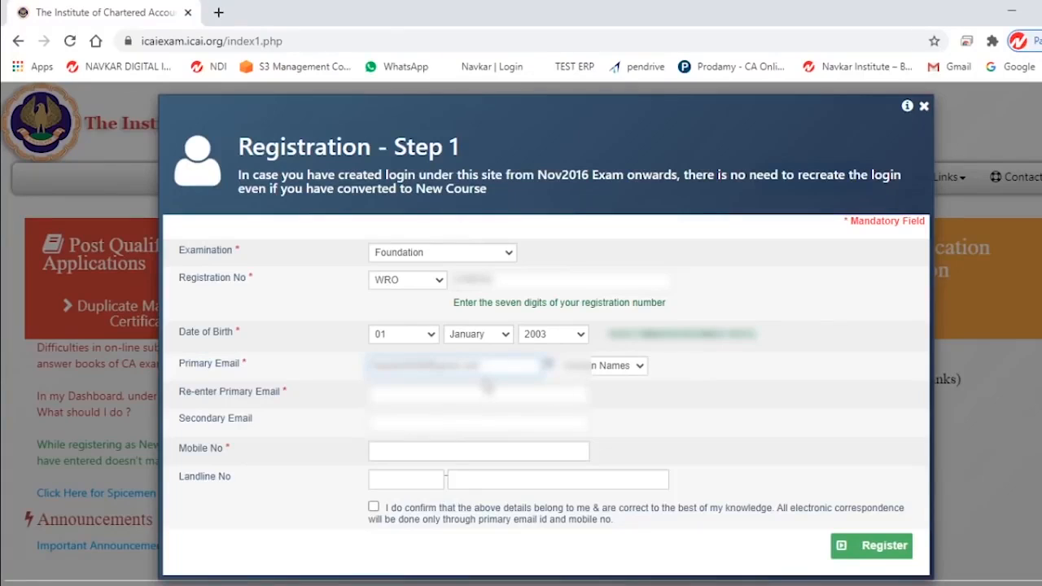
pyautogui.click(539, 367)
pyautogui.moveTo(438, 367); pyautogui.dragTo(479, 368)
pyautogui.click(618, 374)
pyautogui.press('Down')
pyautogui.press('Tab')
pyautogui.hotkey('ctrl', 'v')
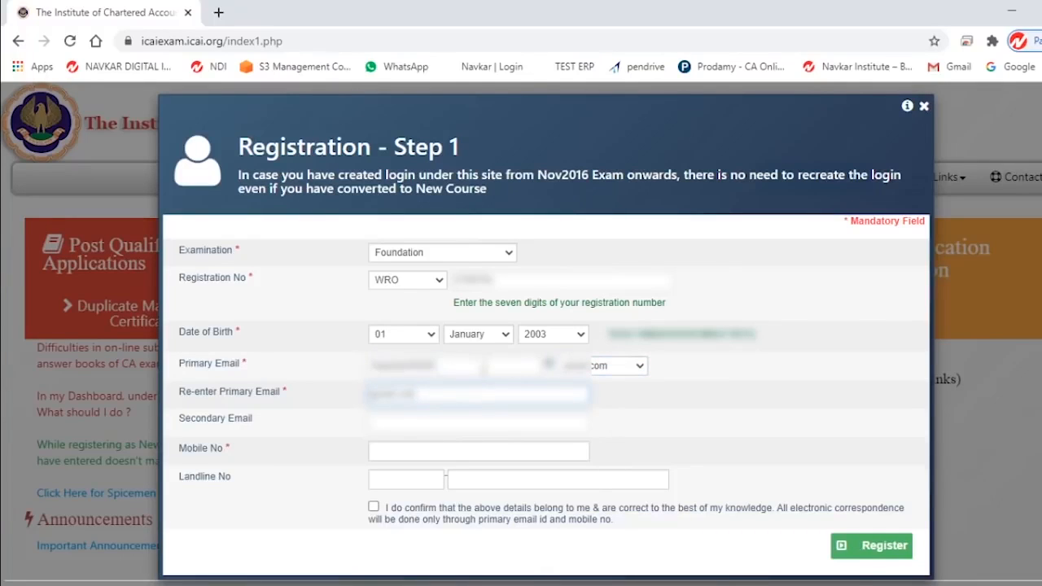
# - Re-enter the primary email, leave the secondary email blank, and fill in the mobile number
pyautogui.moveTo(484, 368); pyautogui.dragTo(353, 408)
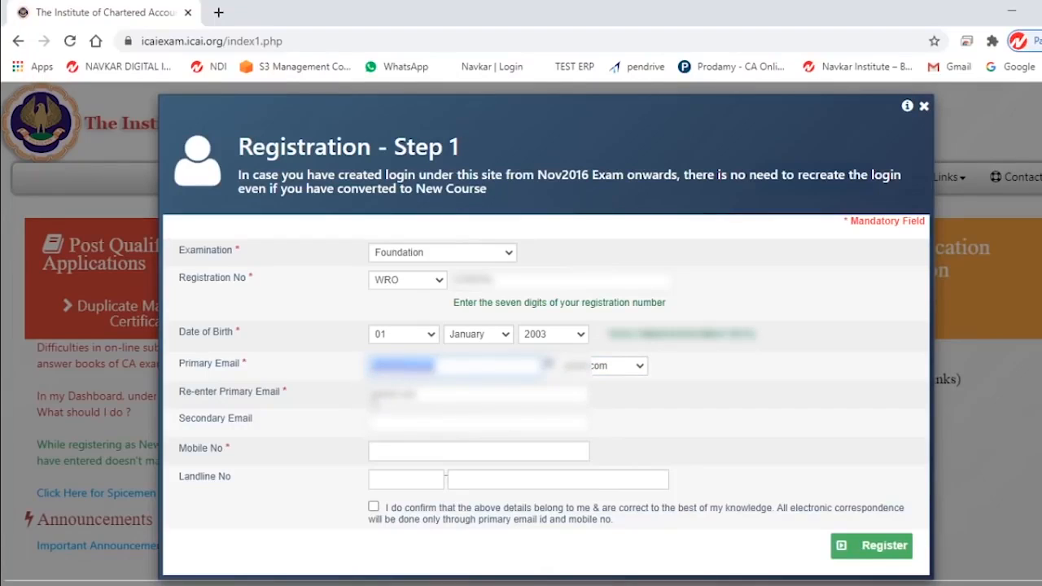
pyautogui.click(382, 396)
pyautogui.hotkey('ctrl', 'v')
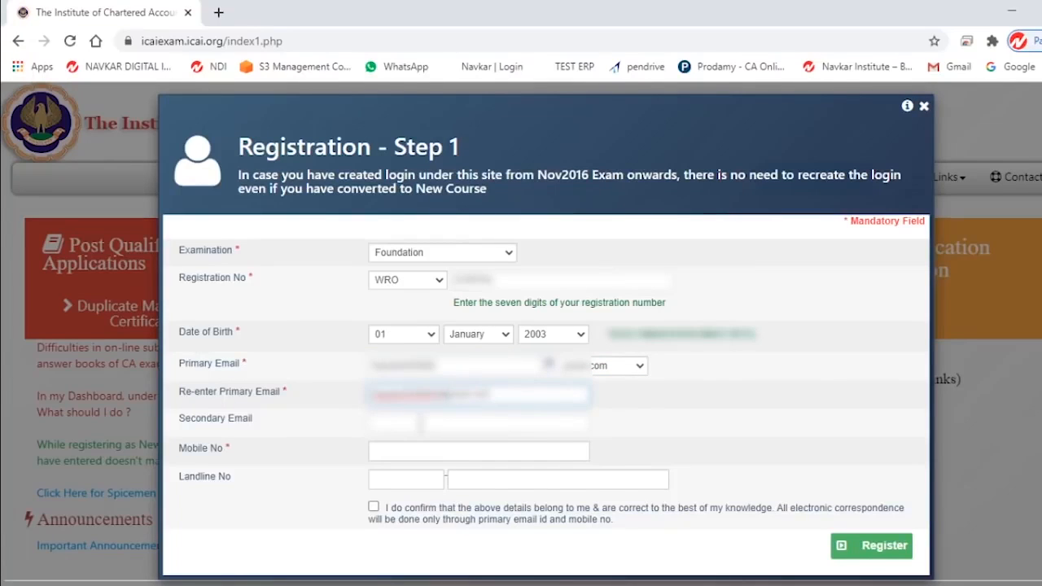
pyautogui.click(414, 424)
pyautogui.hotkey('ctrl', 'v')
pyautogui.hotkey('ctrl', 'z')
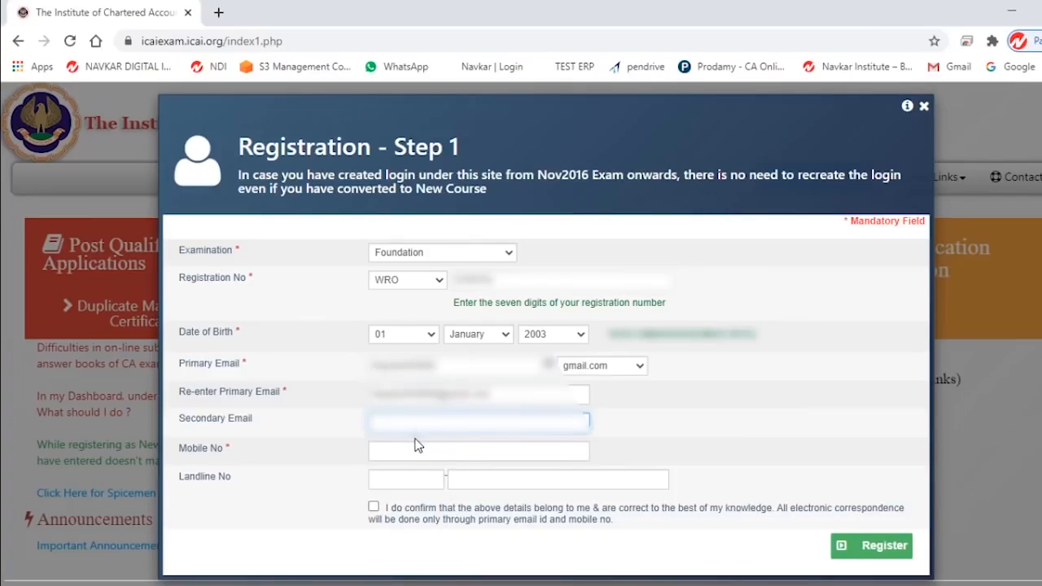
pyautogui.click(408, 457)
pyautogui.hotkey('ctrl', 'v')
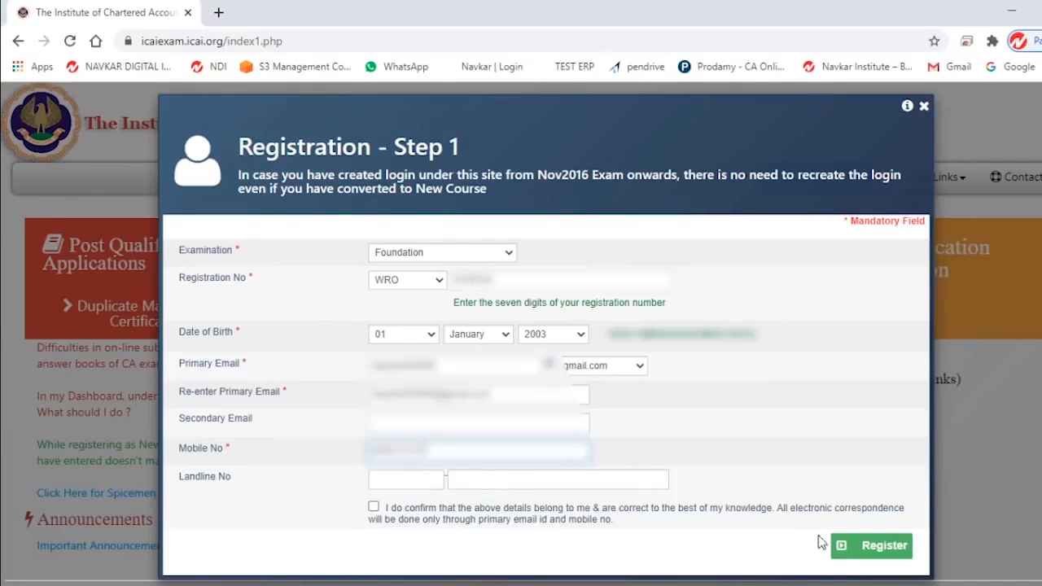
# - Tick 'I do confirm' and register, creating the profile and displaying its Login ID and Password
pyautogui.click(855, 554)
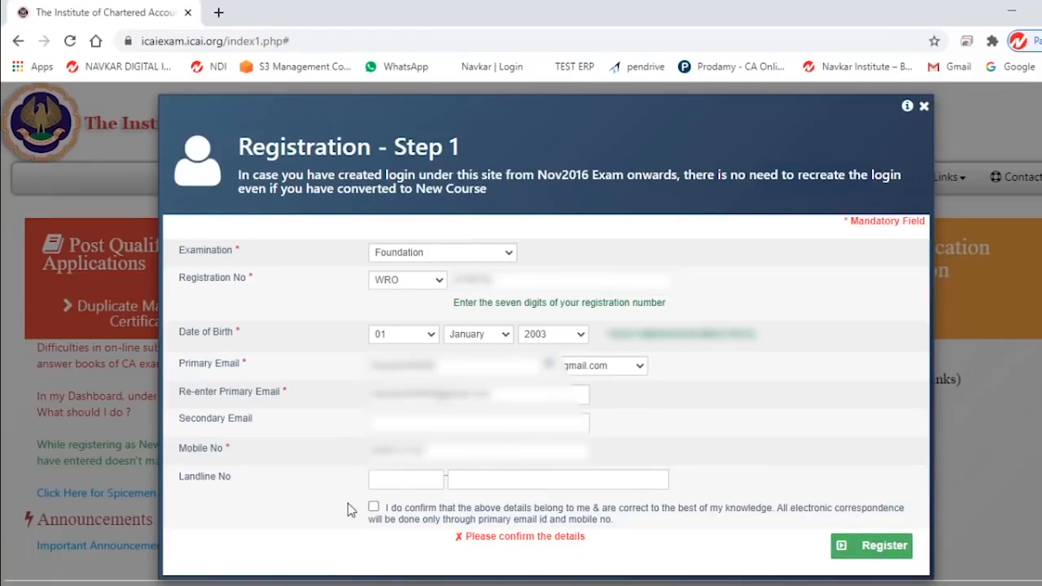
pyautogui.click(374, 508)
pyautogui.click(873, 550)
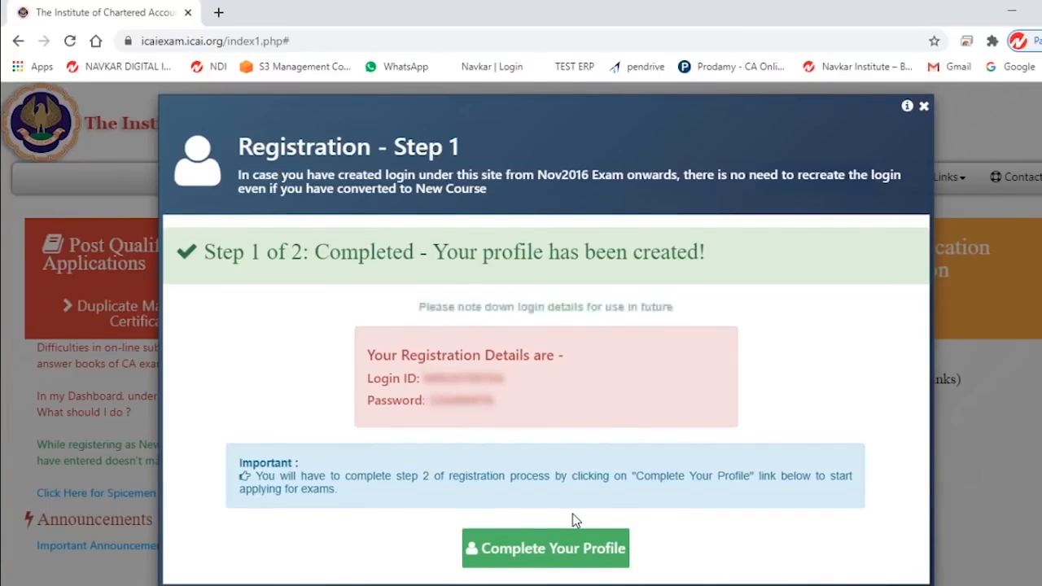
pyautogui.scroll(-1, 573, 514)
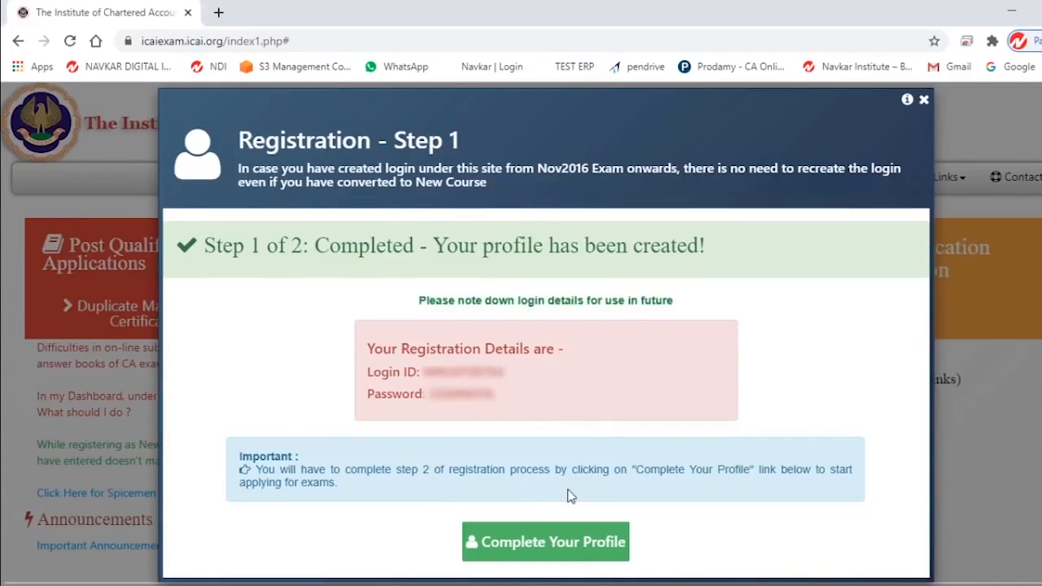
# - In Step 2, set gender, not differently abled, and a security question with its answer
pyautogui.click(549, 554)
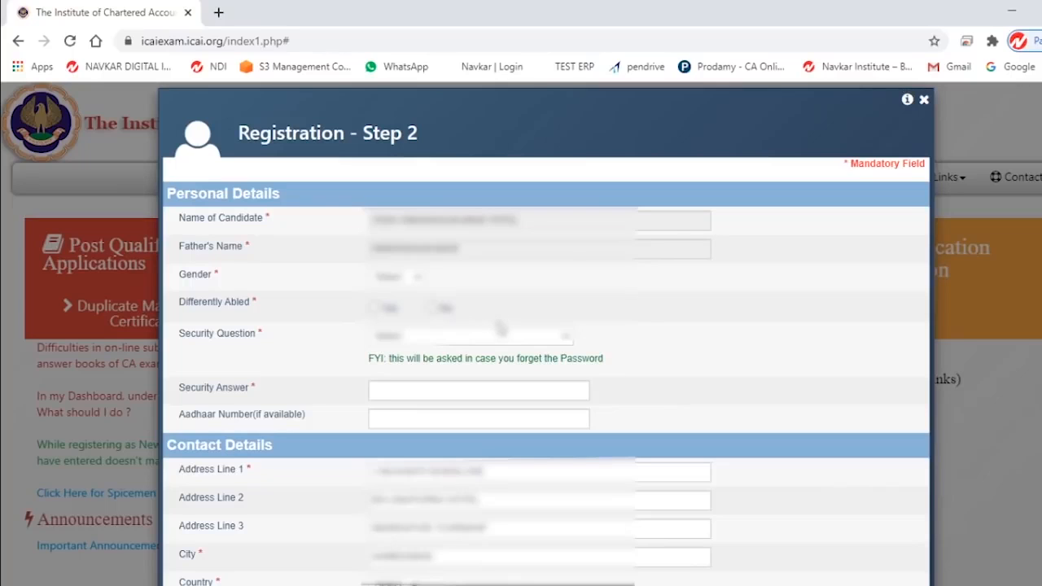
pyautogui.click(396, 277)
pyautogui.click(386, 308)
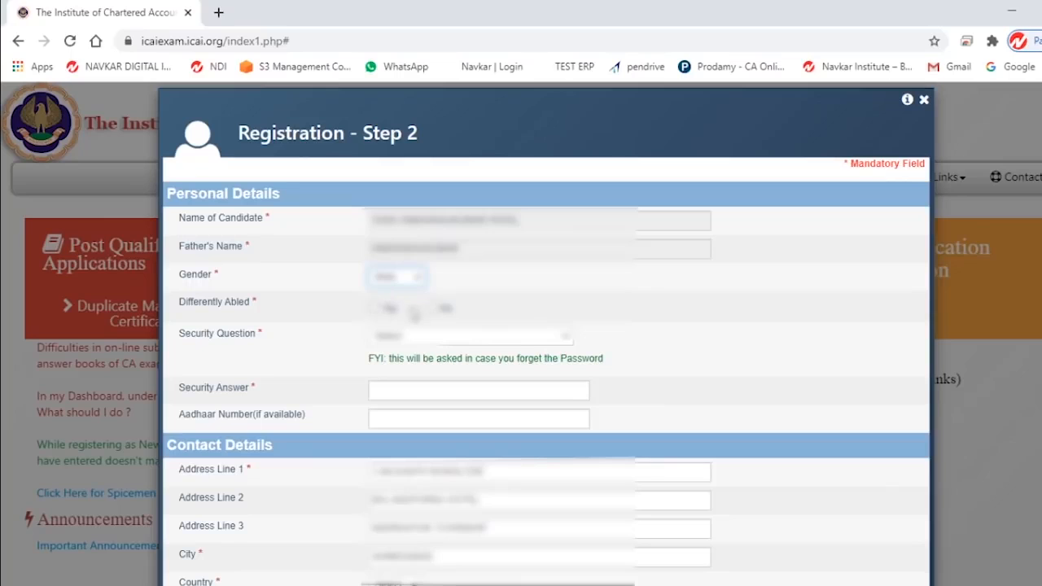
pyautogui.click(431, 308)
pyautogui.click(440, 334)
pyautogui.click(440, 419)
pyautogui.click(443, 389)
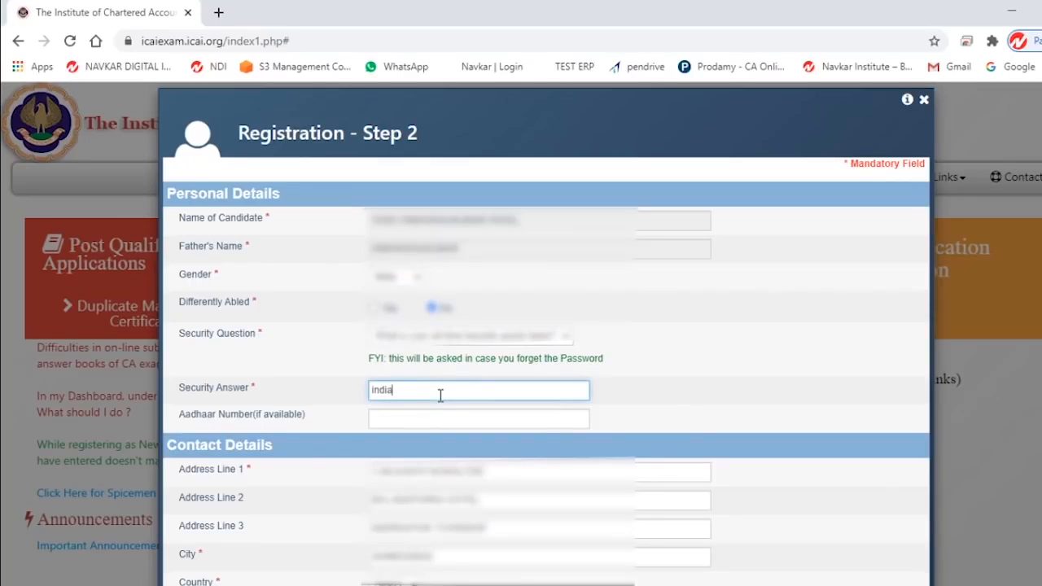
# - Set the address country to India and state to GUJARAT, then save the details
pyautogui.scroll(-2, 433, 426)
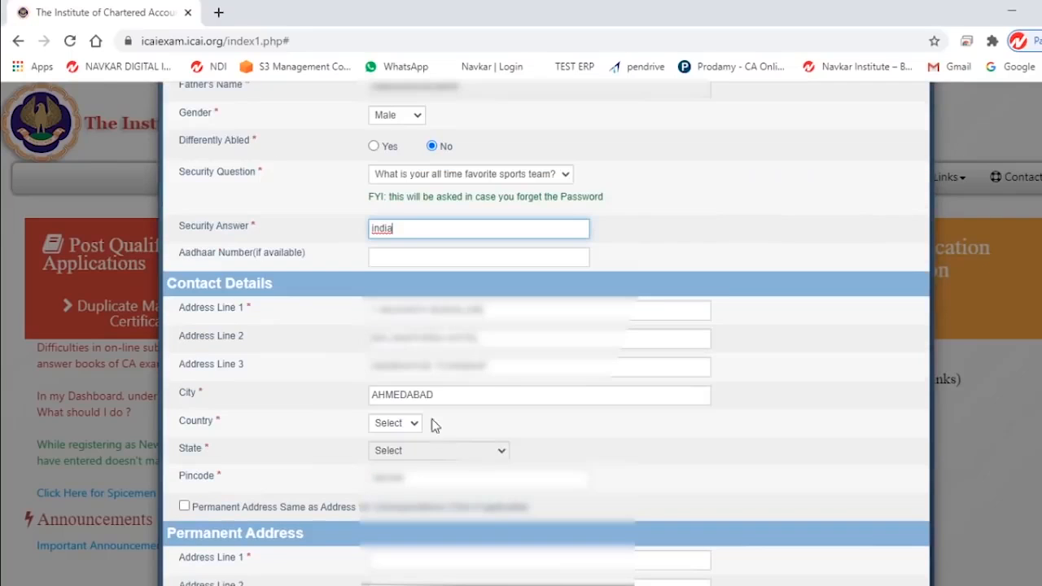
pyautogui.click(413, 423)
pyautogui.click(410, 456)
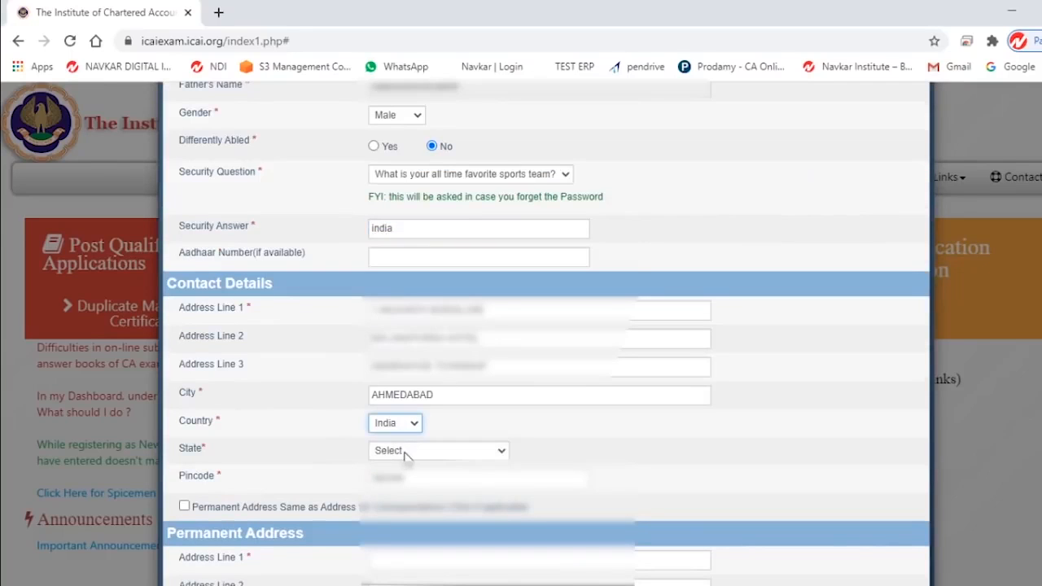
pyautogui.click(411, 452)
pyautogui.write('gu')
pyautogui.scroll(-3, 427, 354)
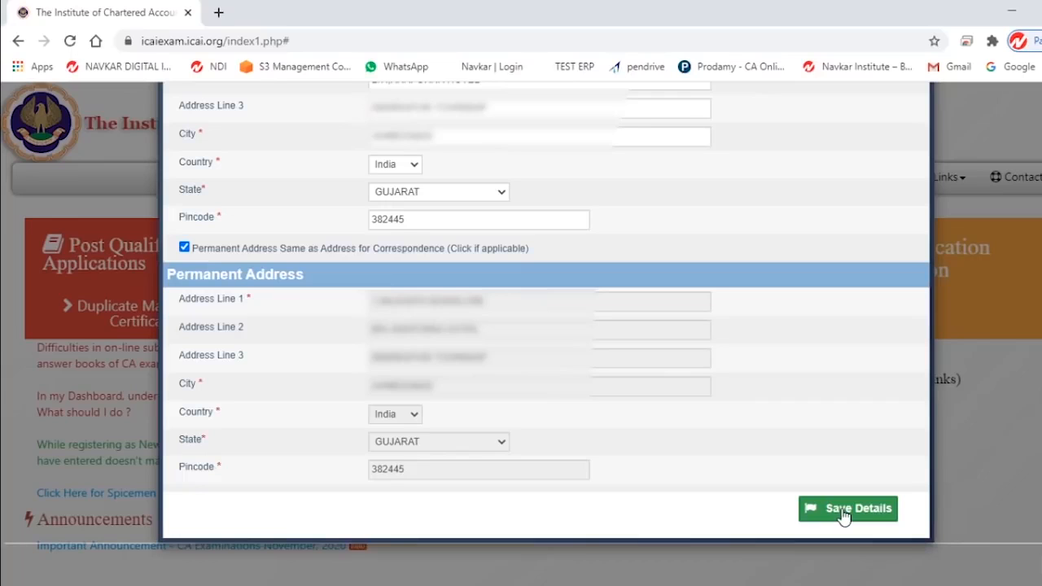
pyautogui.click(843, 510)
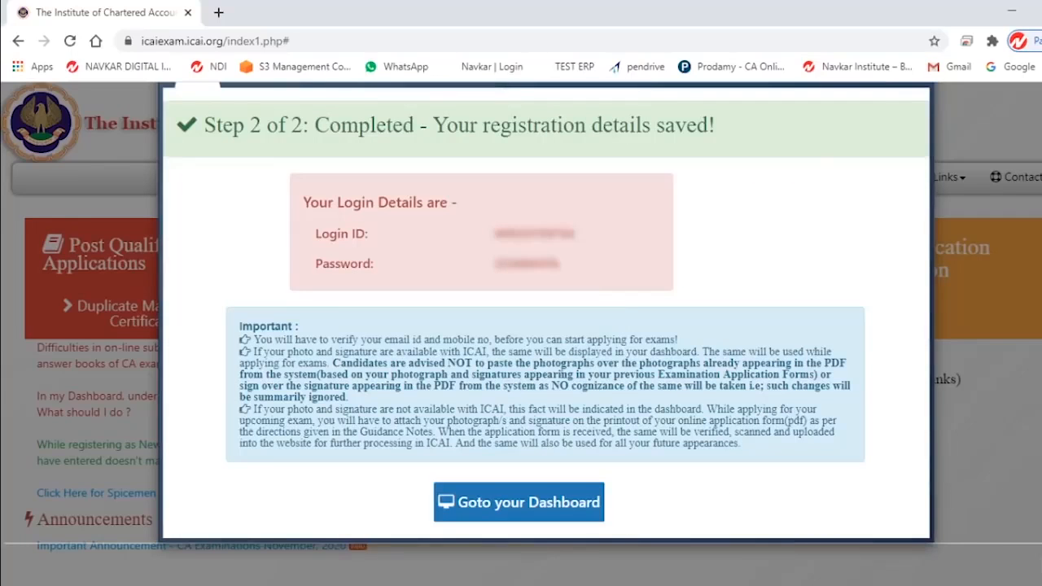
# - Go to the dashboard and start primary email verification, ready to enter the code
pyautogui.click(530, 505)
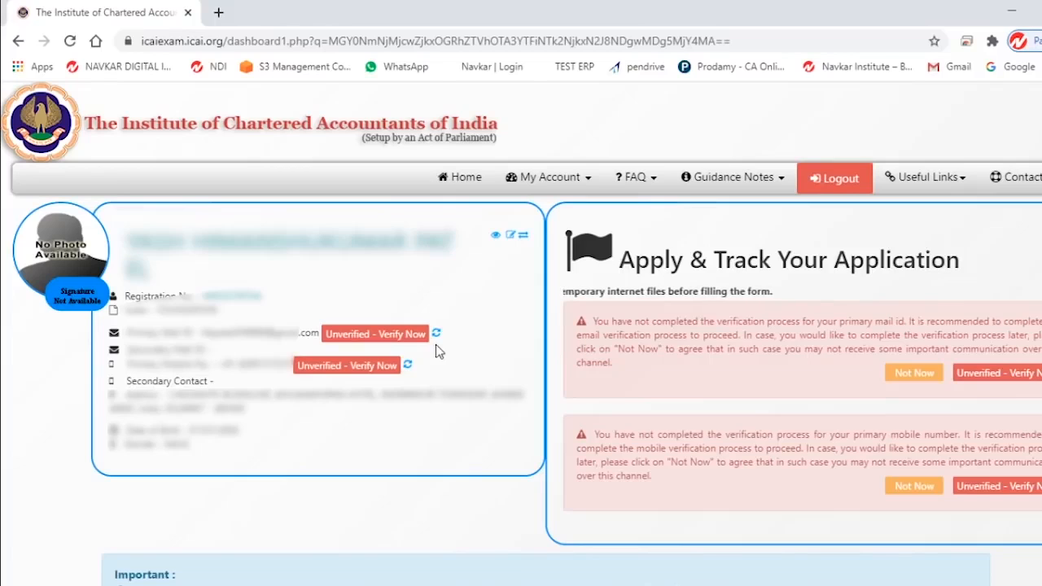
pyautogui.click(1031, 377)
pyautogui.click(615, 272)
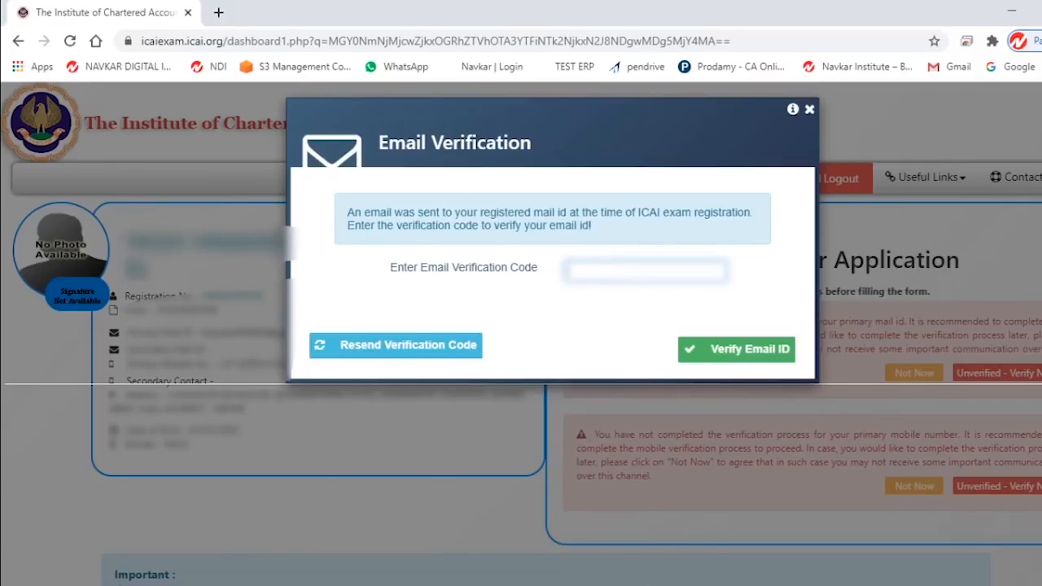
# - Close the Email Verification dialog and choose Not Now to postpone verification
pyautogui.click(1000, 503)
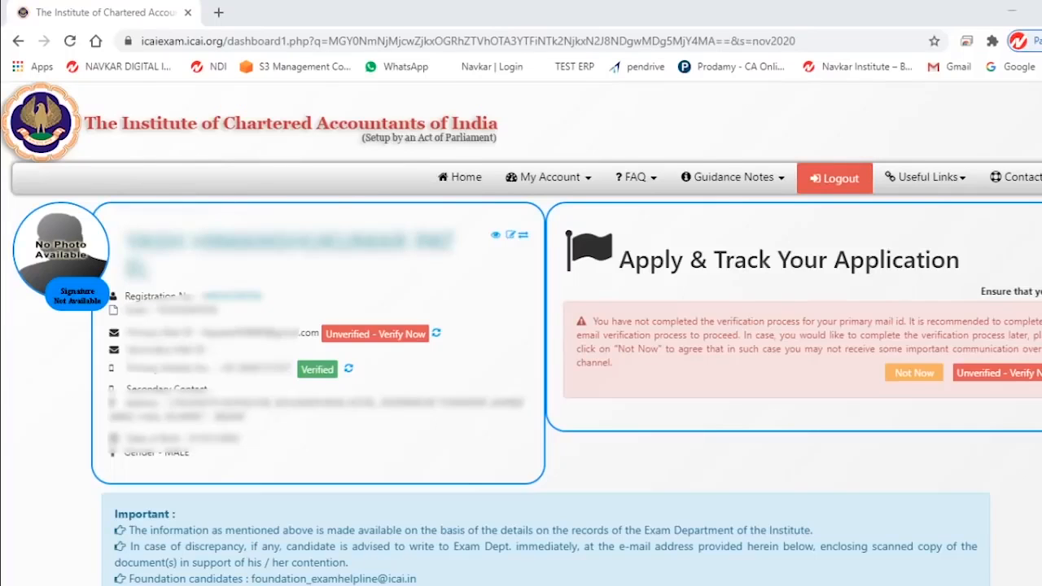
pyautogui.click(903, 375)
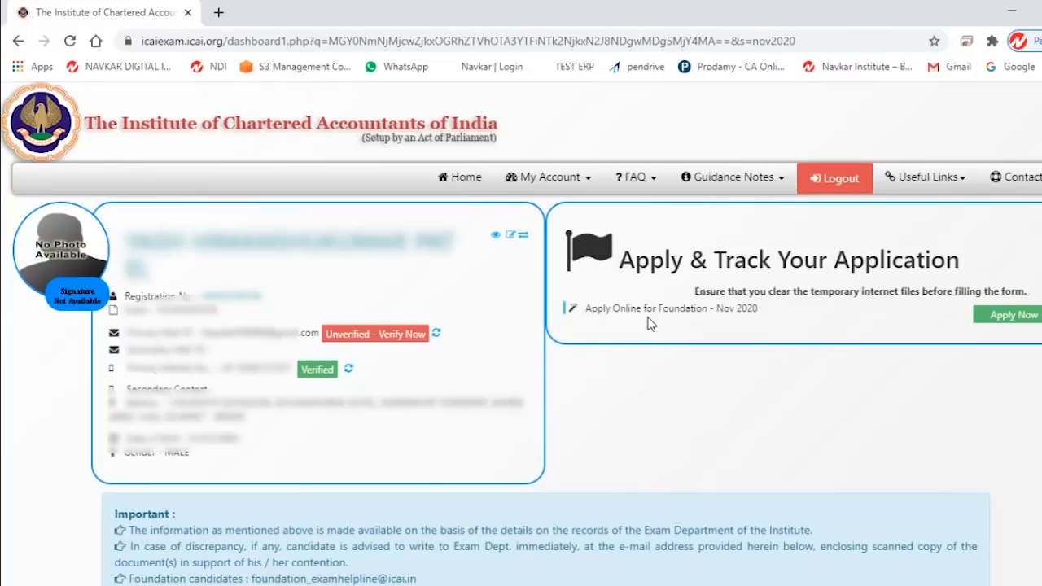
pyautogui.moveTo(586, 310); pyautogui.dragTo(749, 310)
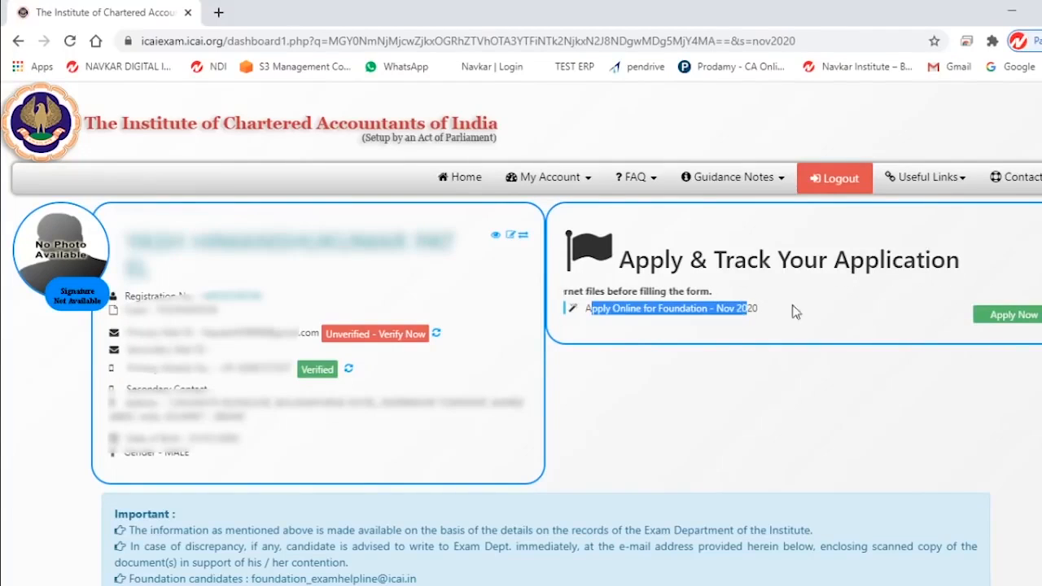
# - Apply for Foundation Nov 2020, saving the profile details and accepting the confirmation
pyautogui.click(999, 318)
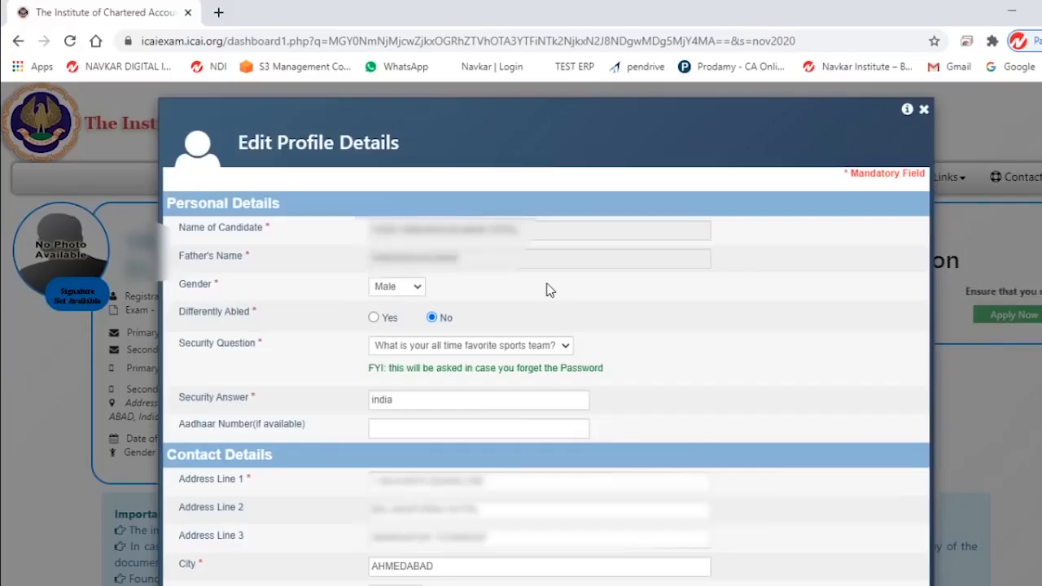
pyautogui.scroll(-5, 548, 339)
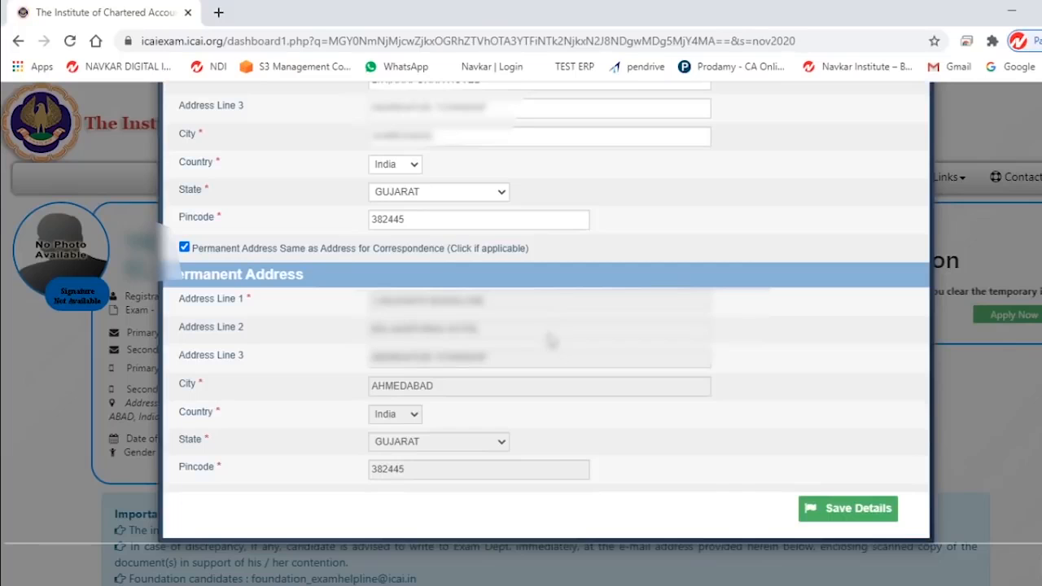
pyautogui.click(849, 525)
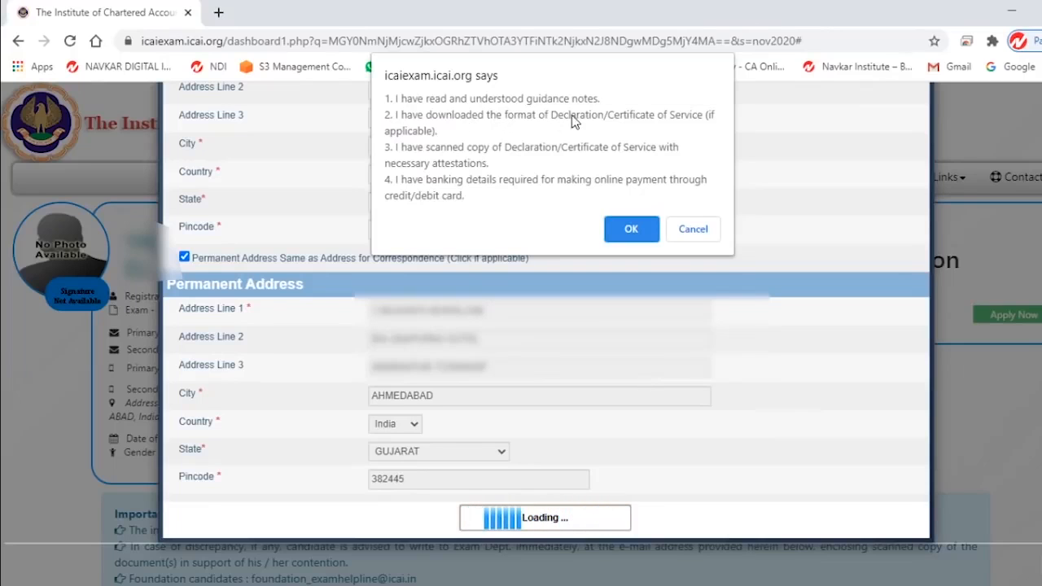
pyautogui.click(629, 230)
pyautogui.scroll(5, 620, 235)
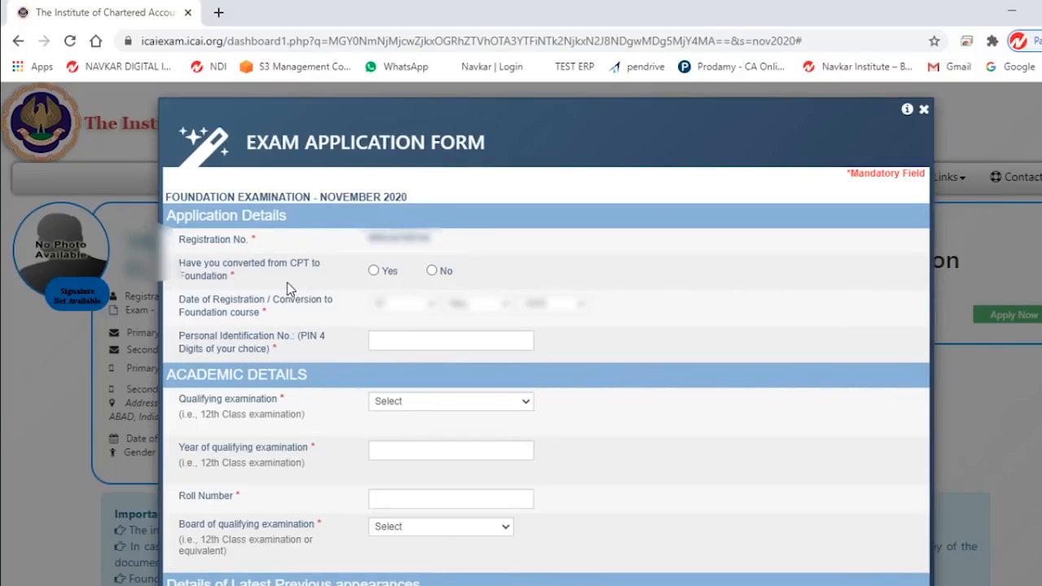
# - Answer No to CPT conversion, enter the PIN, and set Already Passed, 2020, roll number, State Board
pyautogui.click(432, 271)
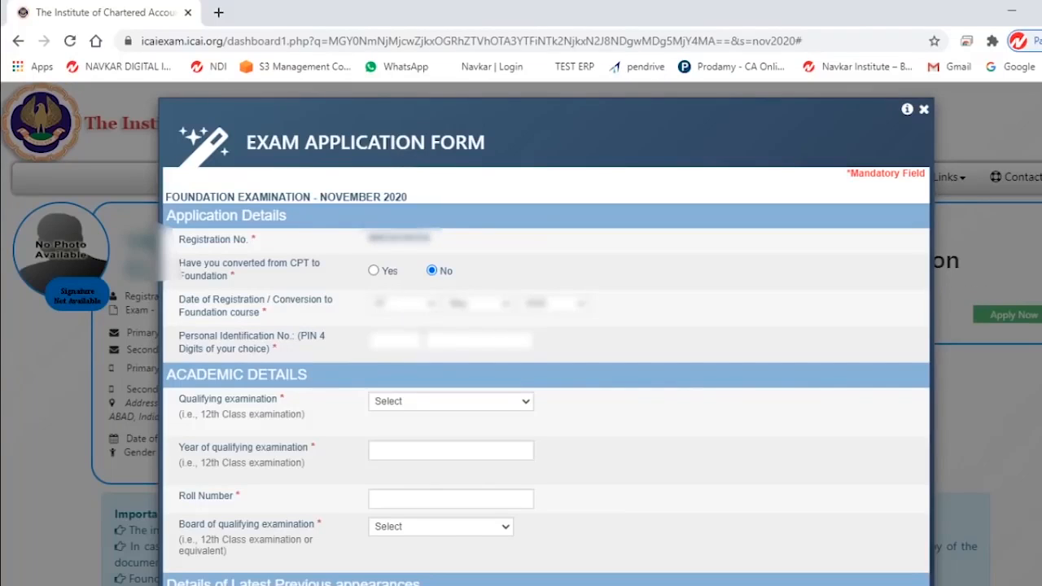
pyautogui.click(415, 346)
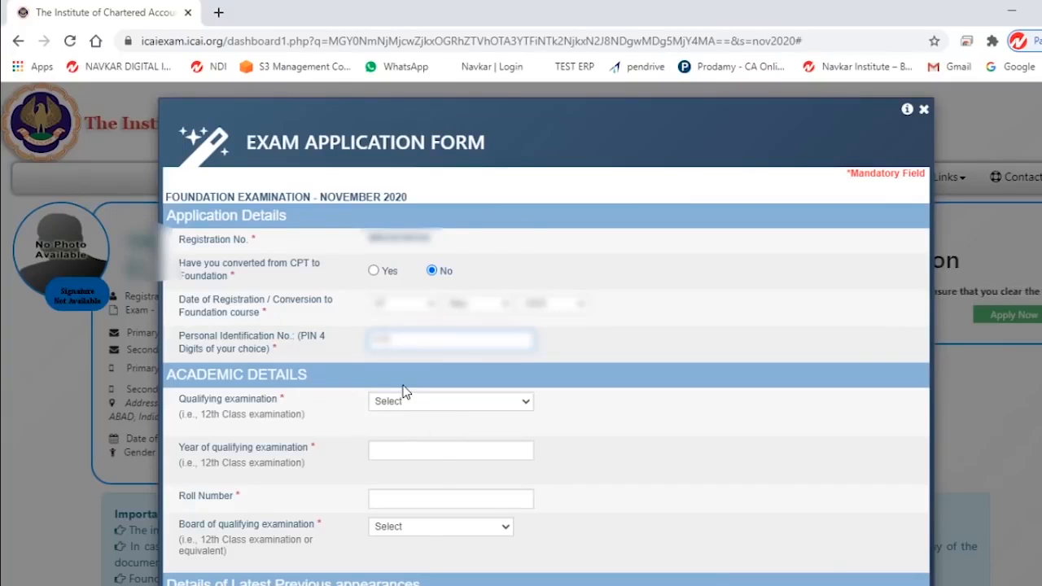
pyautogui.scroll(-2, 402, 389)
pyautogui.click(458, 242)
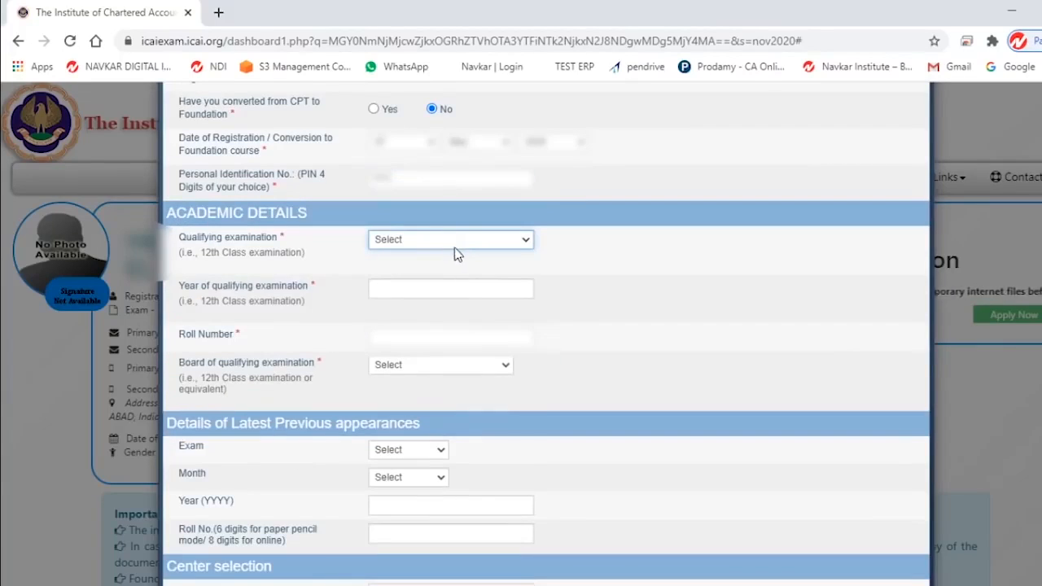
pyautogui.click(450, 272)
pyautogui.click(402, 297)
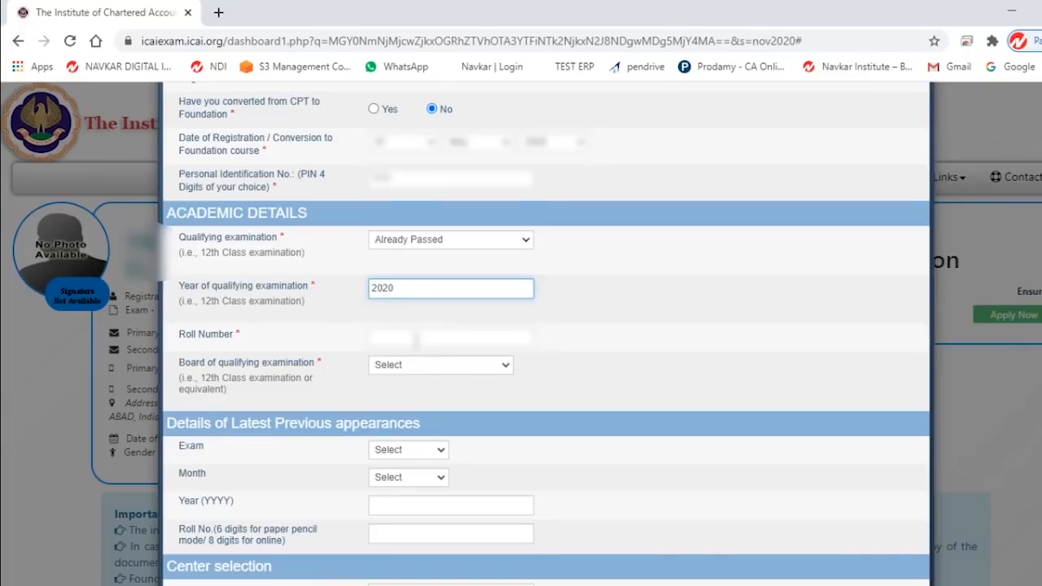
pyautogui.click(405, 343)
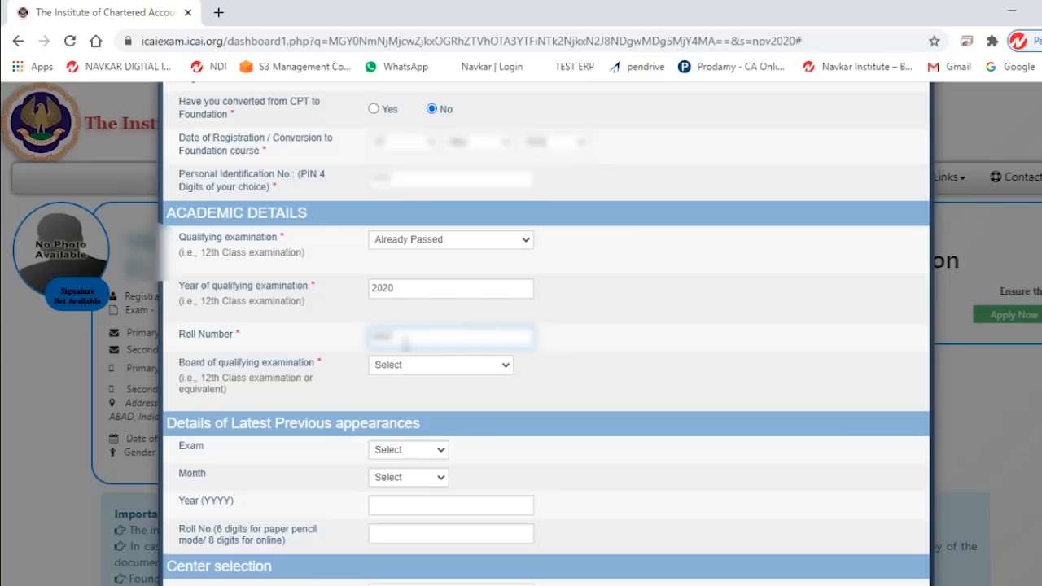
pyautogui.write('78')
pyautogui.press('Tab')
pyautogui.press('s')
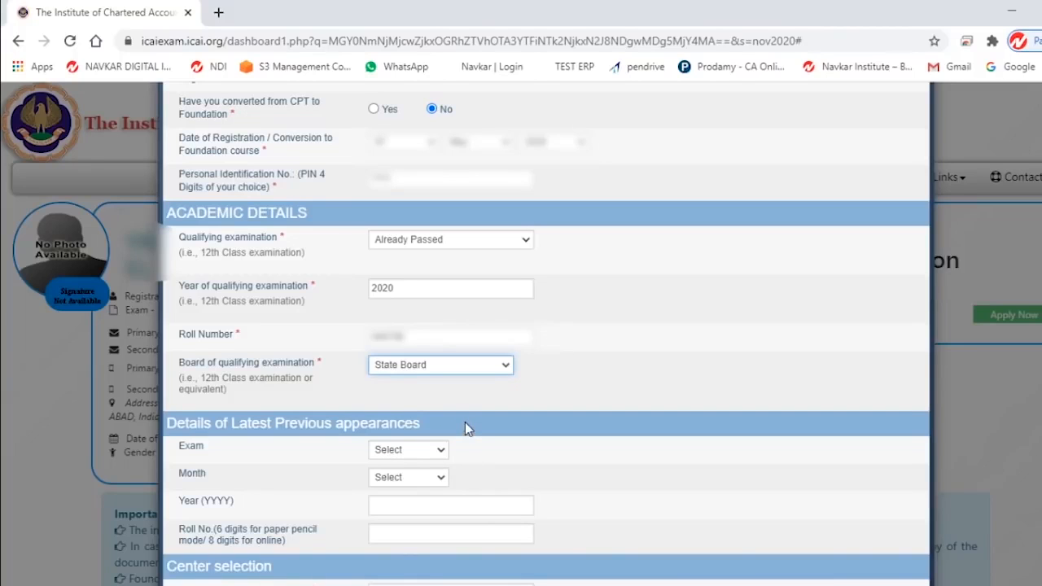
# - Choose Western Region, AHMEDABAD - IV (centre 1004) and English medium for the exam centre
pyautogui.scroll(-4, 465, 422)
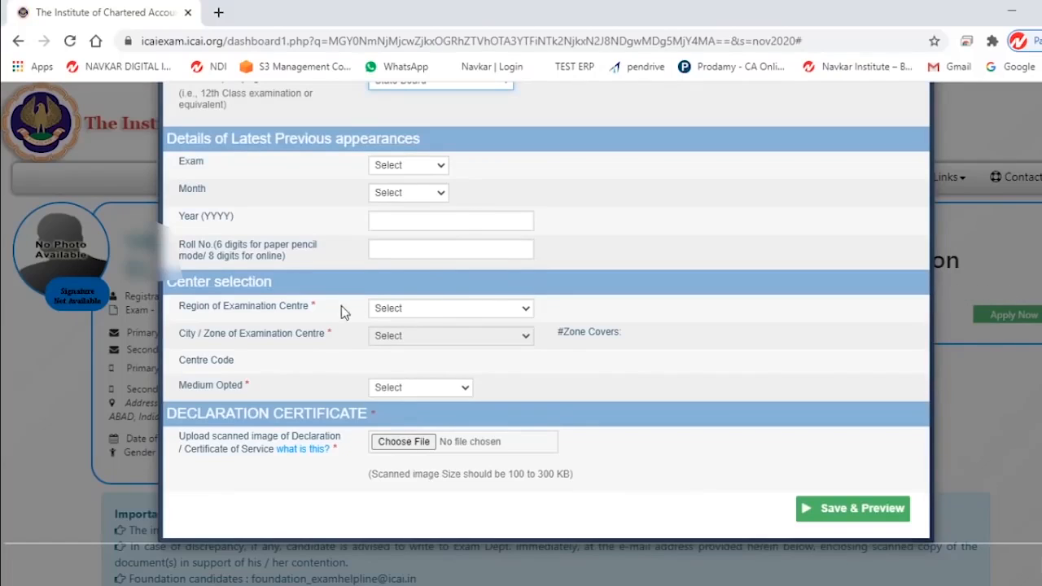
pyautogui.click(388, 311)
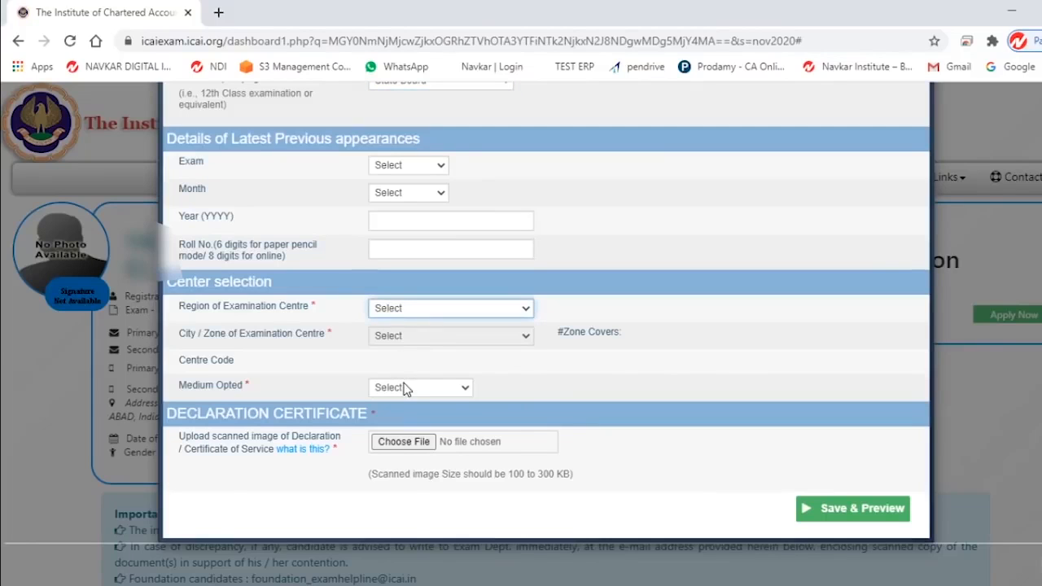
pyautogui.press('w')
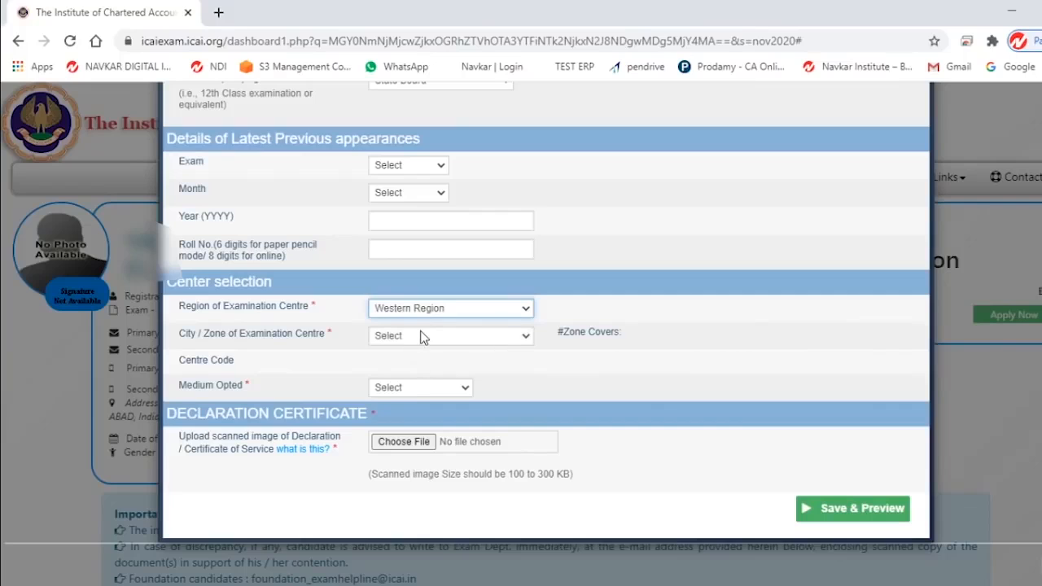
pyautogui.click(421, 337)
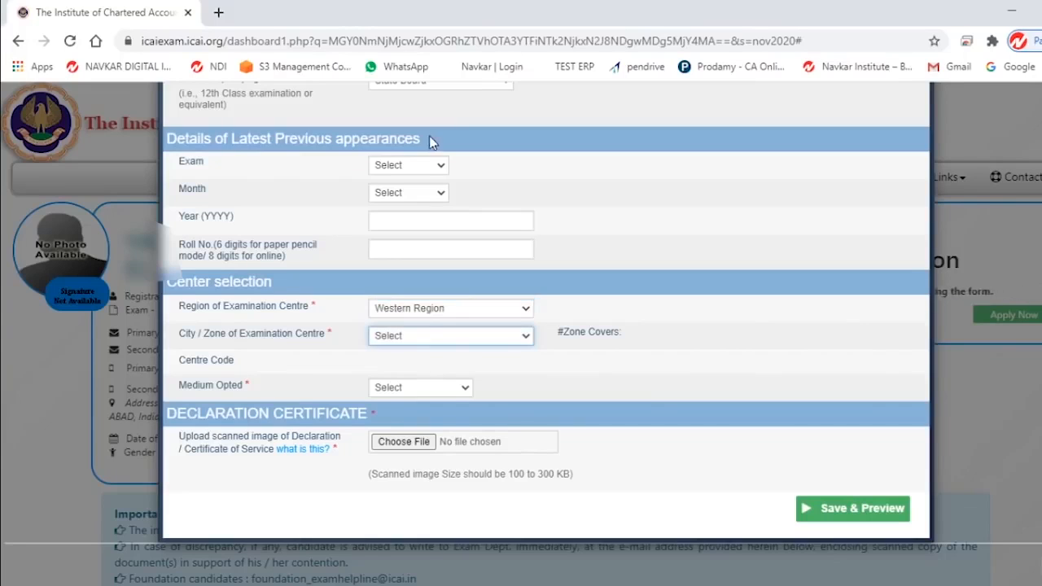
pyautogui.click(431, 137)
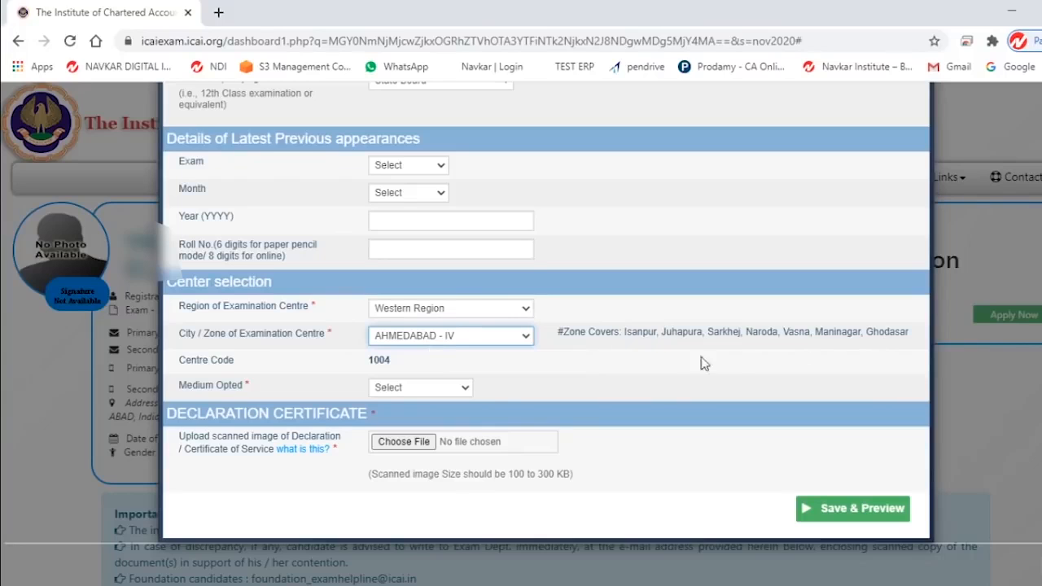
pyautogui.moveTo(907, 334); pyautogui.dragTo(625, 337)
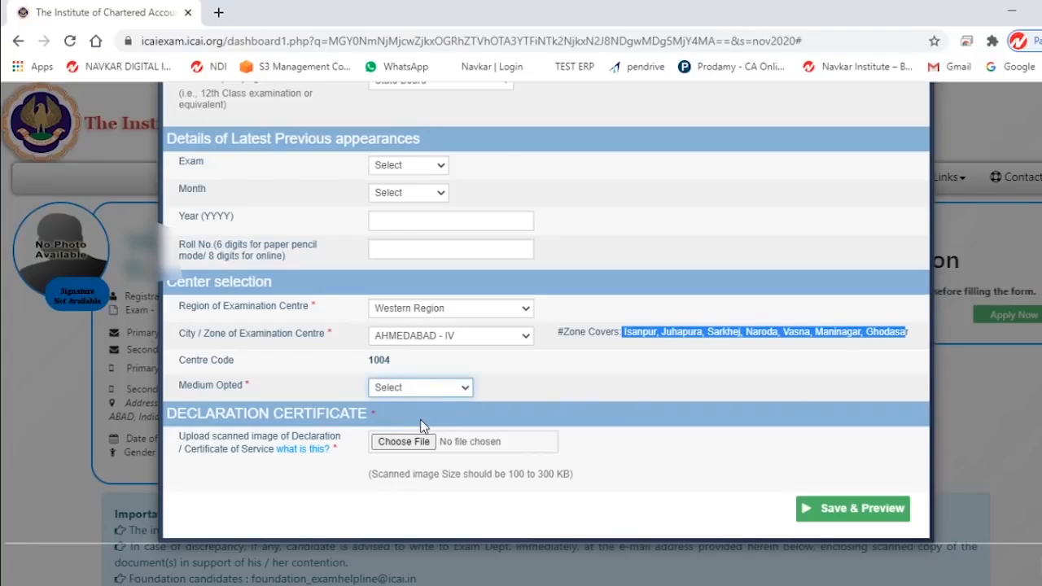
pyautogui.press('Down')
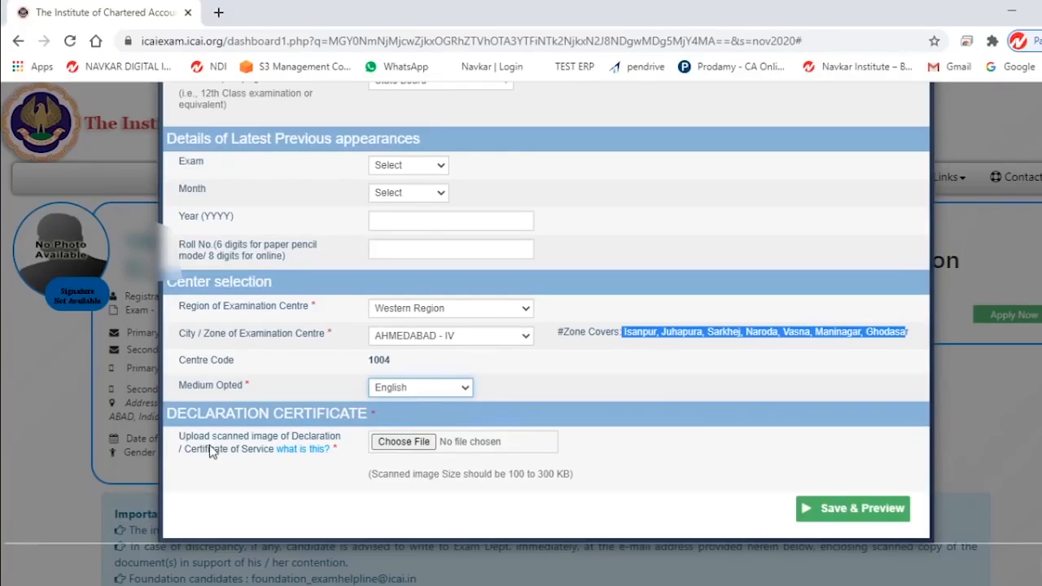
pyautogui.moveTo(181, 437); pyautogui.dragTo(344, 460)
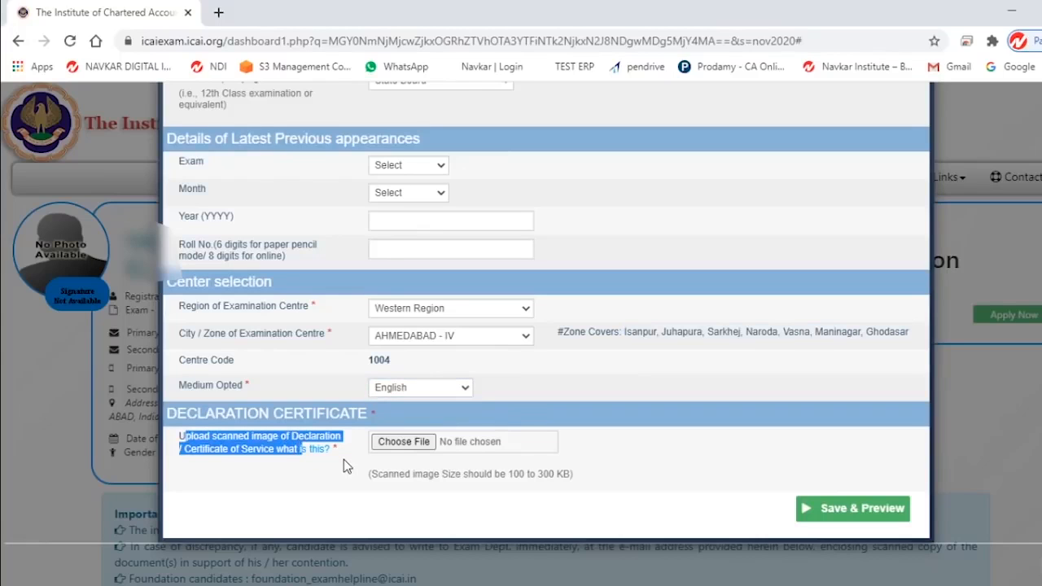
# - Upload the JPEG declaration certificate image and save the form to show its preview
pyautogui.click(404, 442)
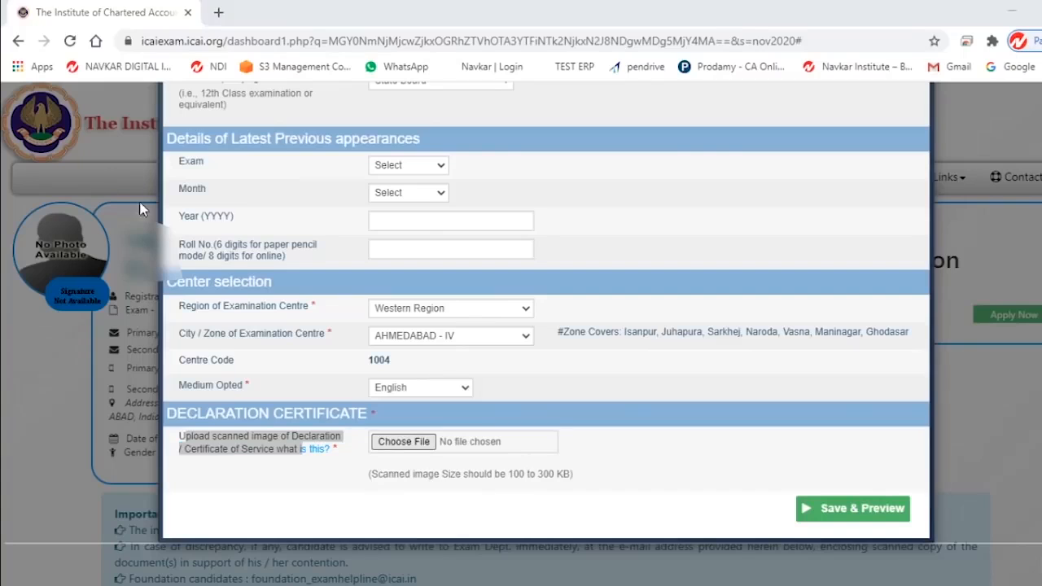
pyautogui.doubleClick(267, 196)
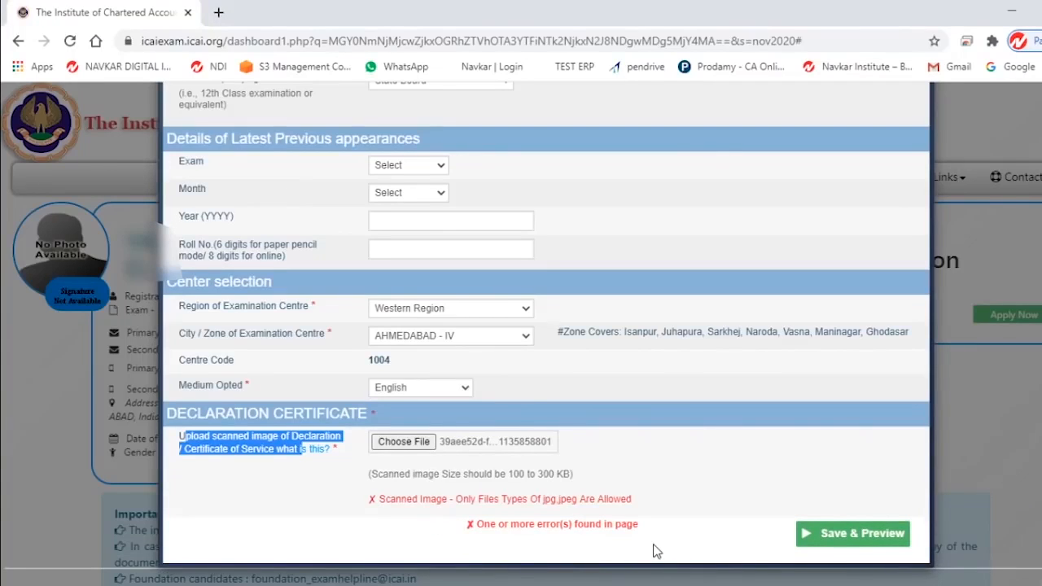
pyautogui.moveTo(389, 474); pyautogui.dragTo(571, 486)
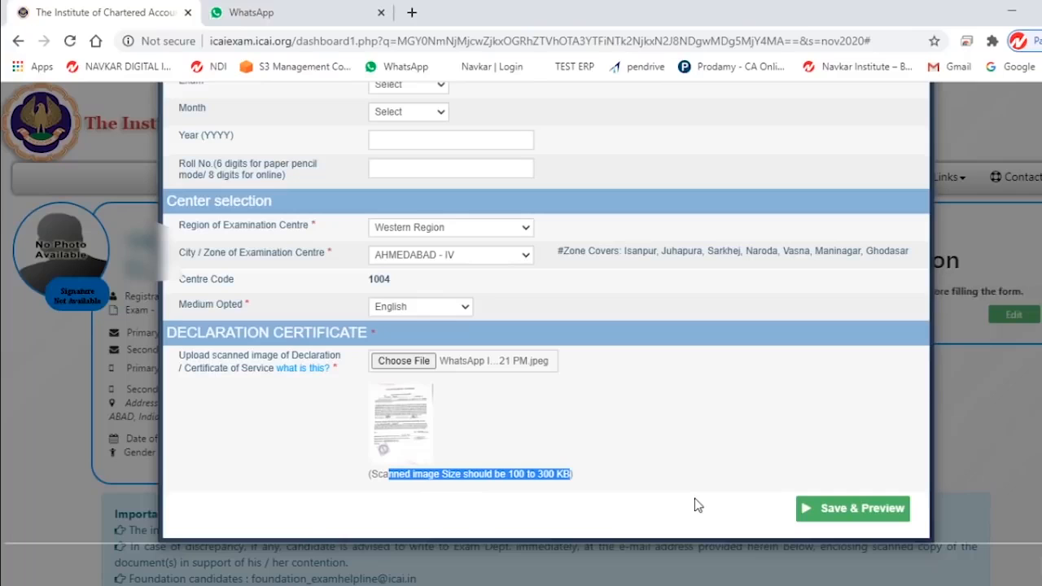
pyautogui.click(505, 531)
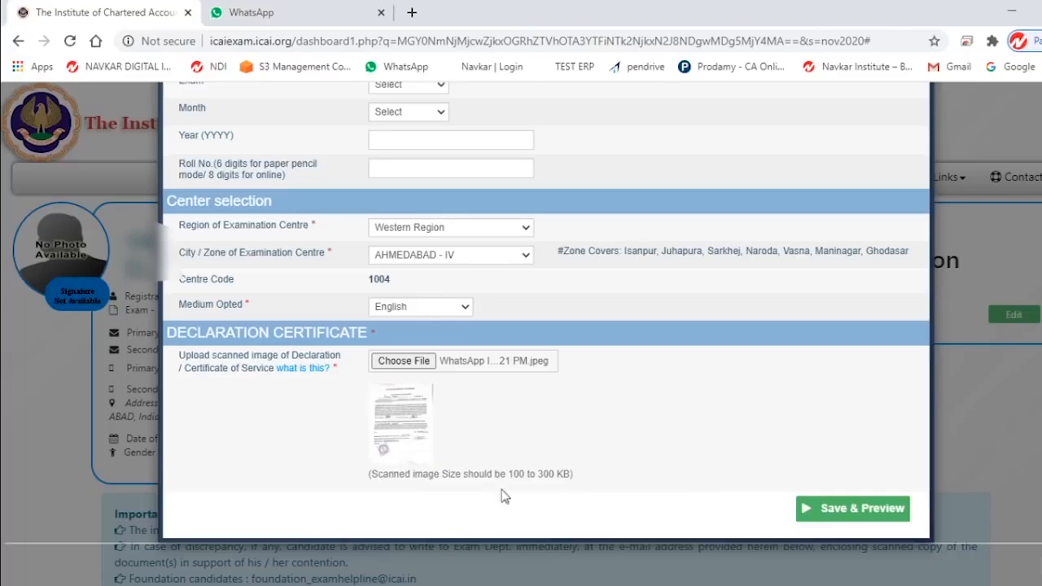
pyautogui.click(811, 513)
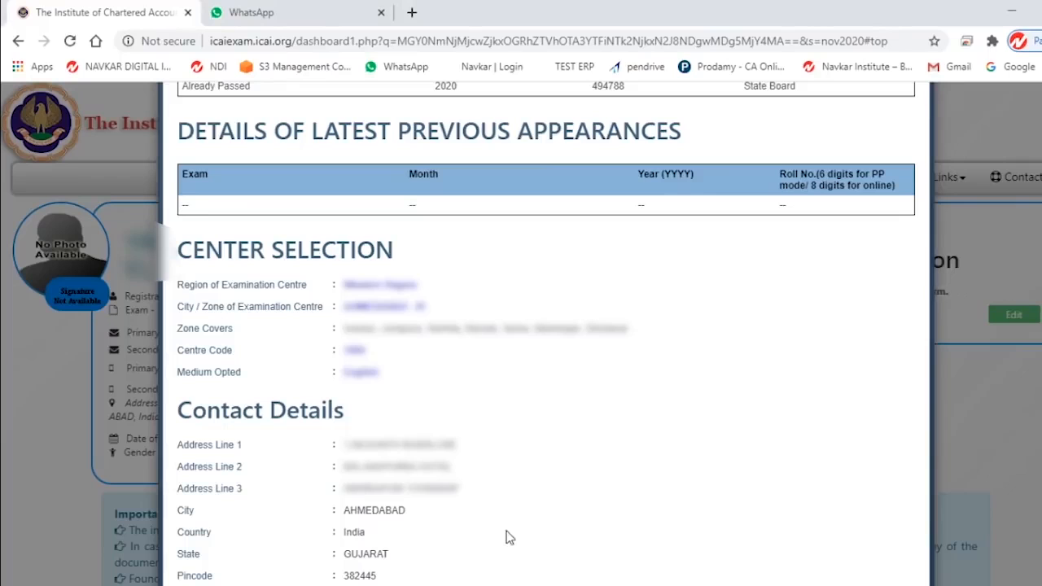
# - Review the preview, agree to the declaration, and final-submit the Foundation Nov 2020 application
pyautogui.scroll(-3, 484, 377)
pyautogui.scroll(5, 460, 271)
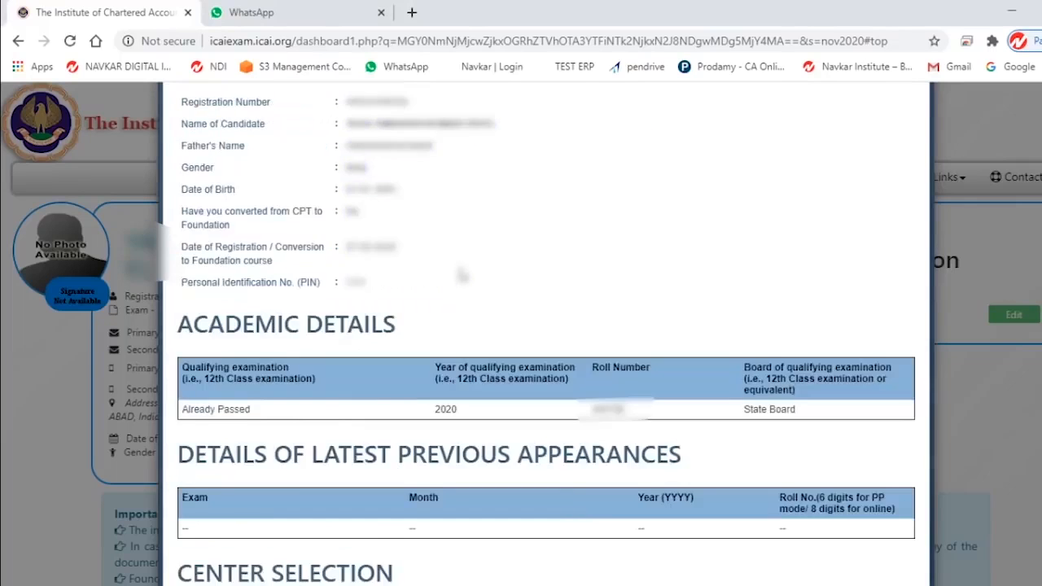
pyautogui.scroll(1, 462, 274)
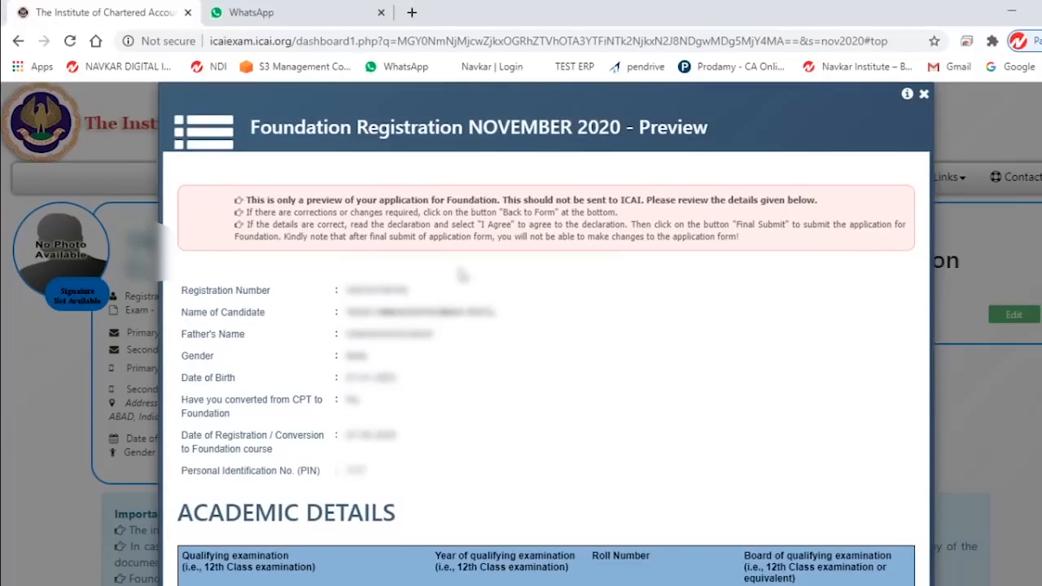
pyautogui.scroll(-4, 461, 275)
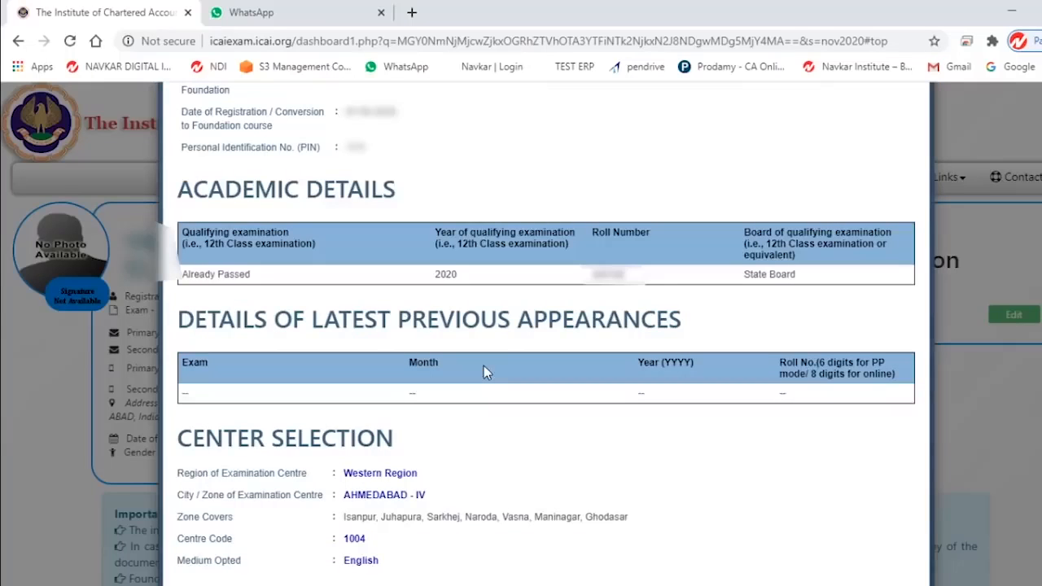
pyautogui.scroll(-12, 484, 366)
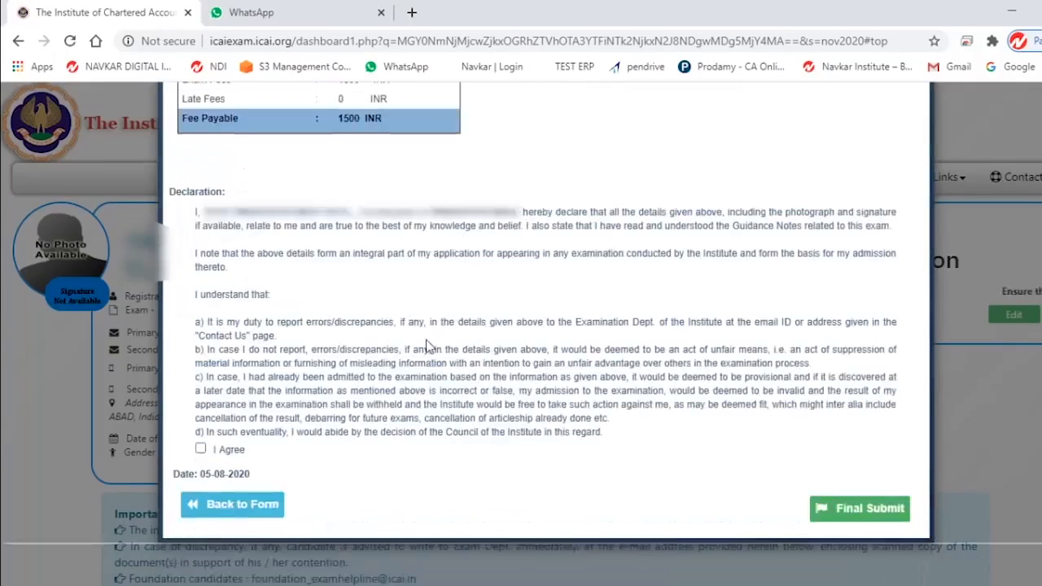
pyautogui.click(198, 450)
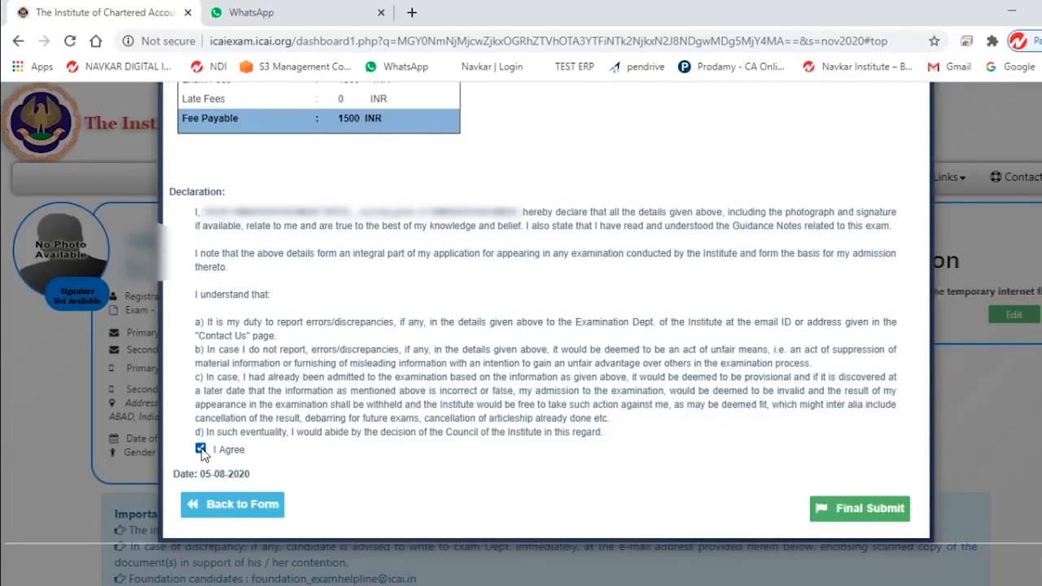
pyautogui.click(830, 516)
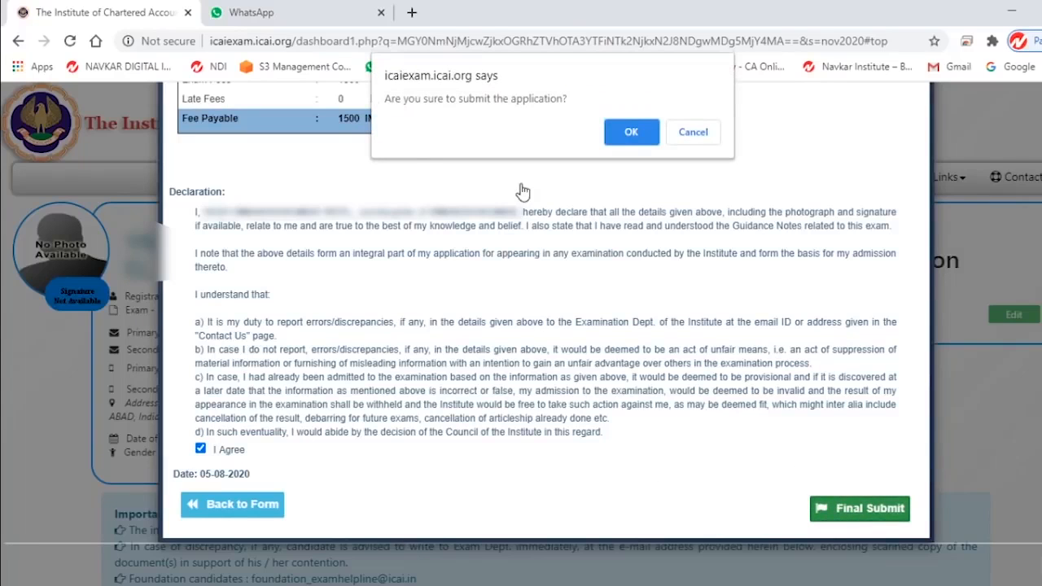
pyautogui.click(620, 139)
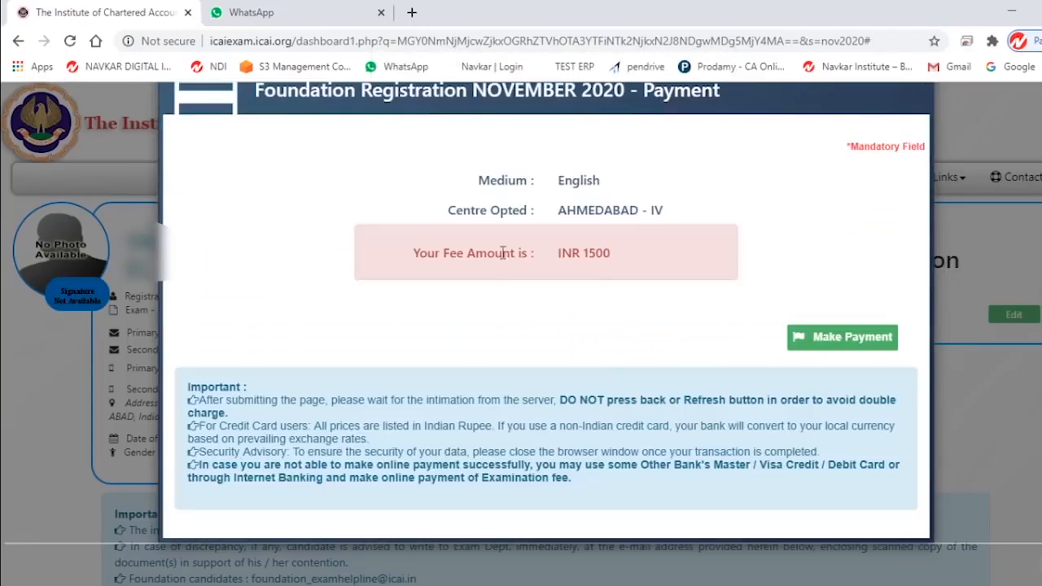
# - Start payment of the INR 1500 exam fee from the payment page
pyautogui.click(817, 346)
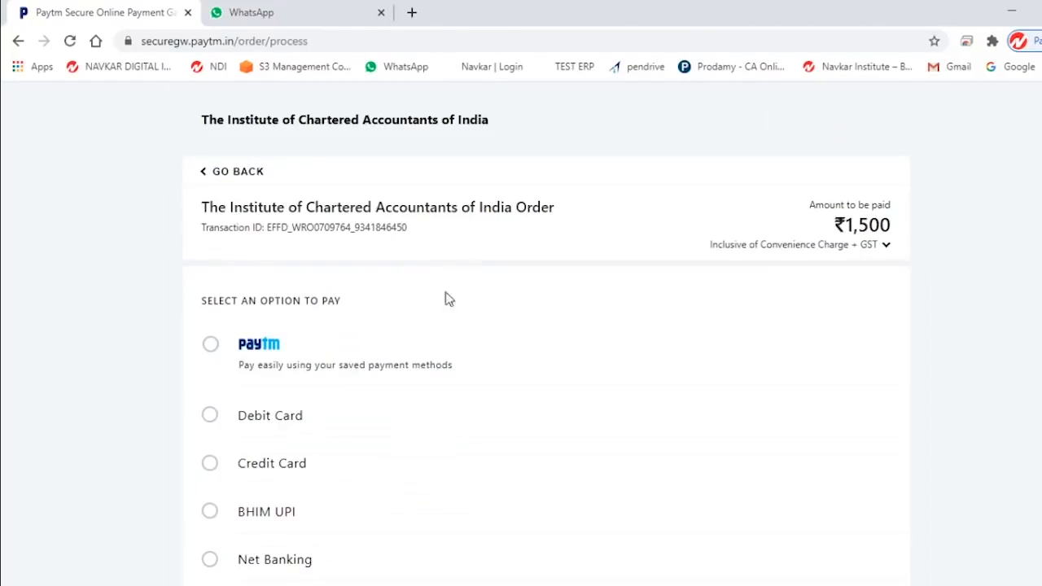
# - Pay the ₹1,500 fee by debit card, entering the card number, expiry and CVV
pyautogui.scroll(-1, 458, 301)
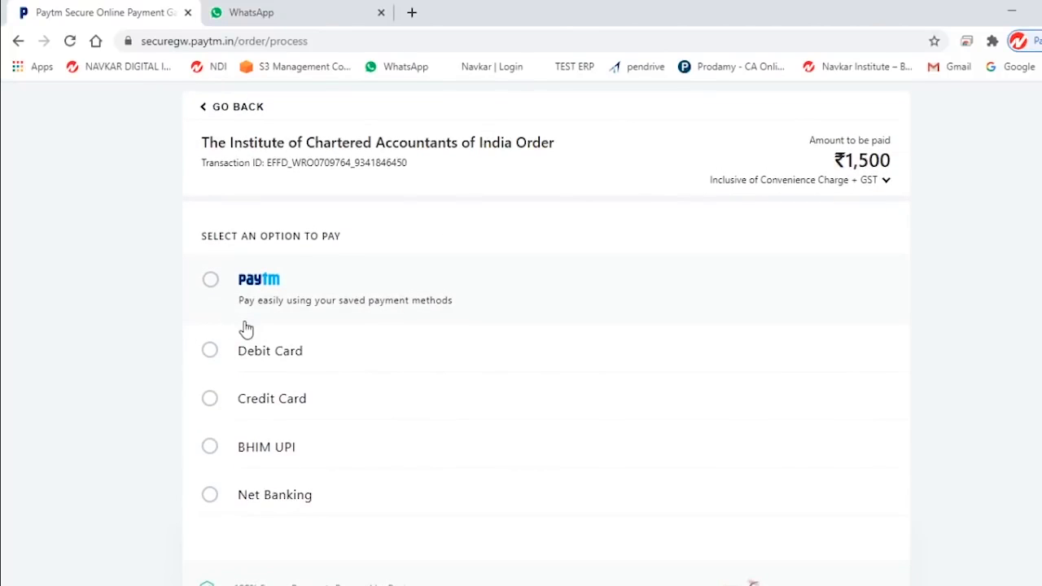
pyautogui.scroll(-1, 270, 419)
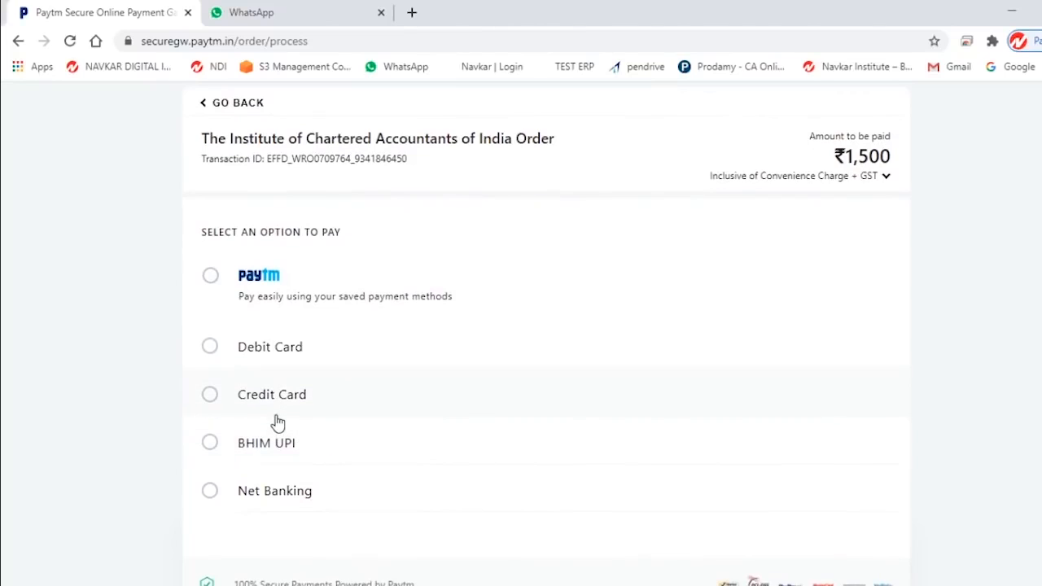
pyautogui.click(262, 355)
pyautogui.click(807, 403)
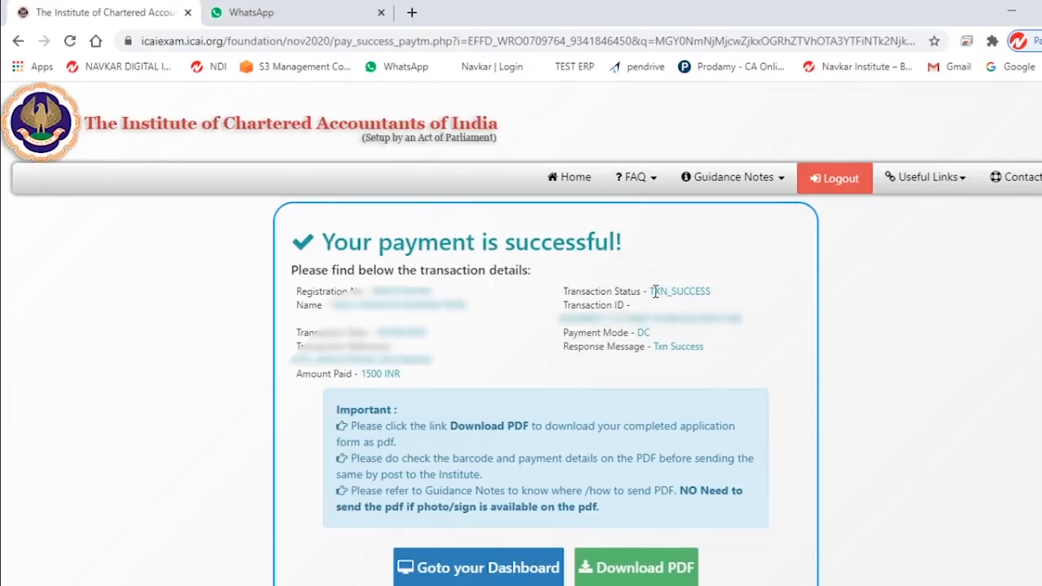
# - Note the TXN_SUCCESS status, then download the Registration_Form PDF and open it
pyautogui.moveTo(655, 292); pyautogui.dragTo(710, 294)
pyautogui.scroll(-1, 656, 364)
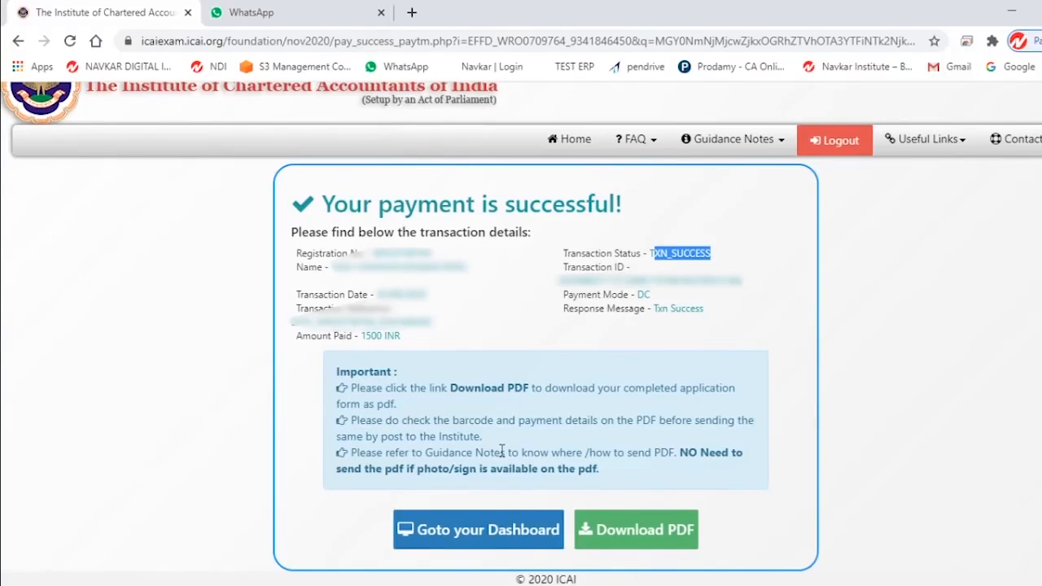
pyautogui.click(637, 539)
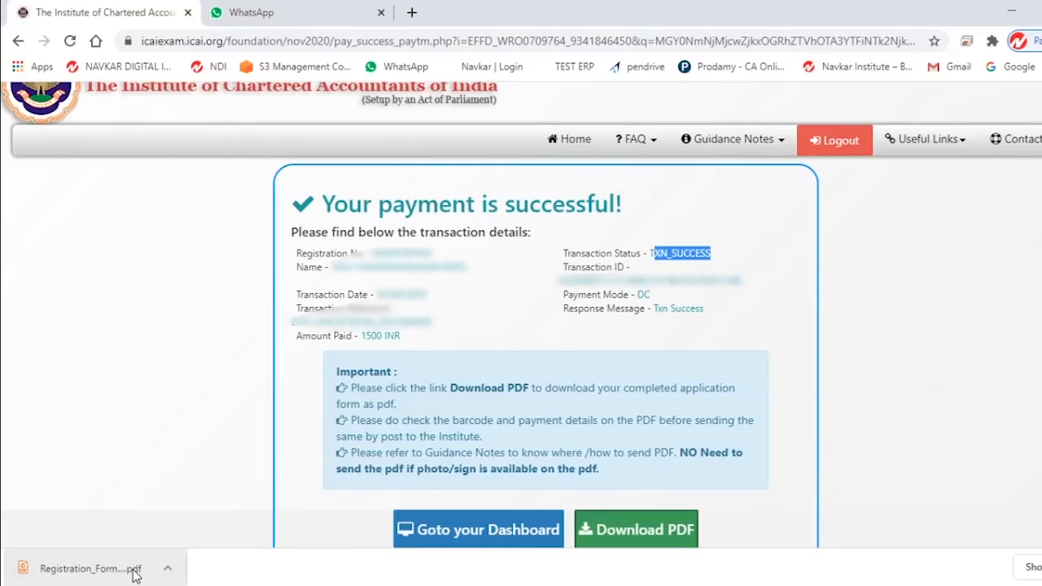
pyautogui.click(134, 573)
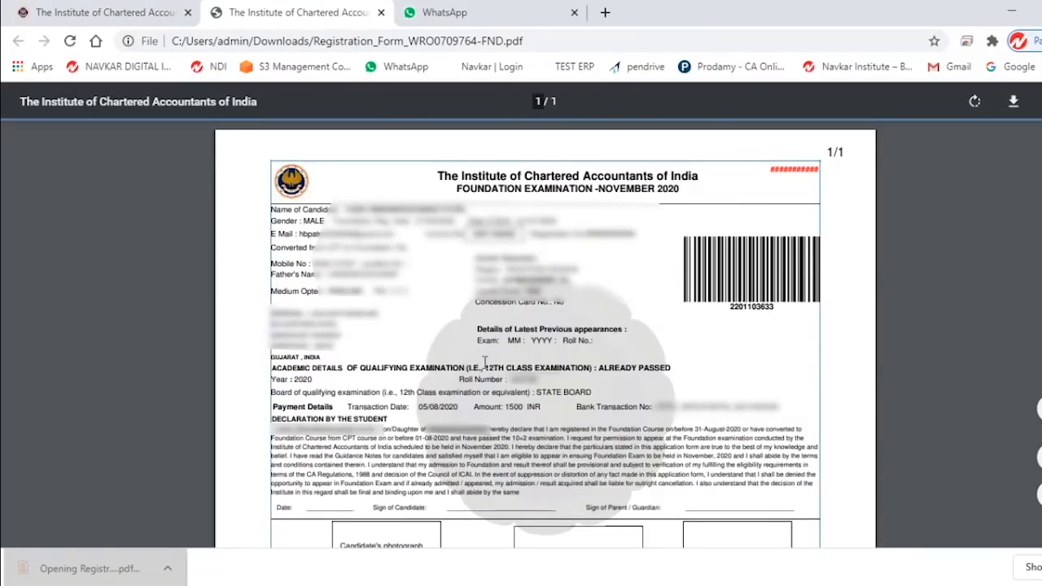
pyautogui.scroll(-4, 485, 361)
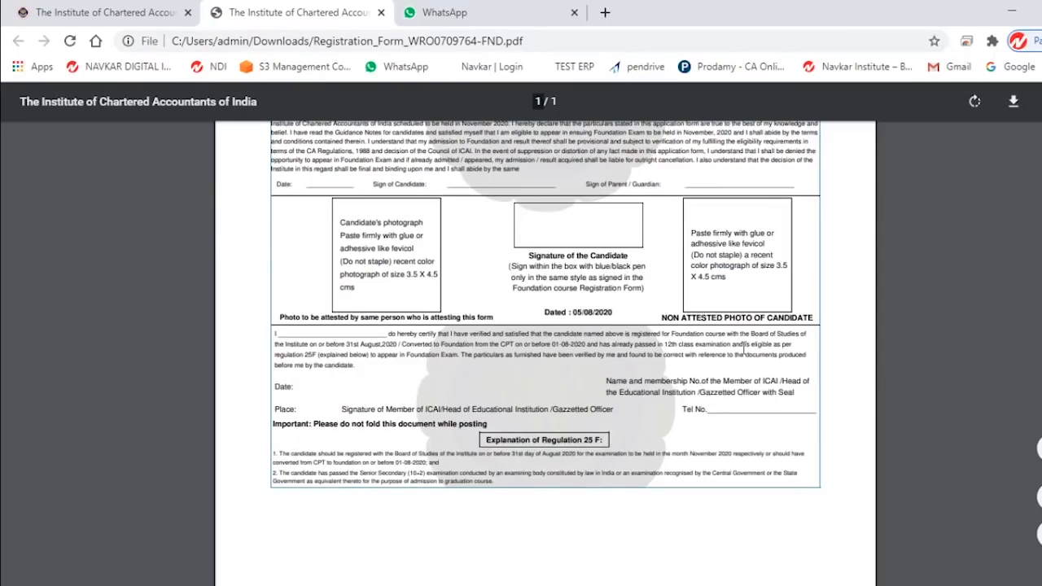
pyautogui.scroll(2, 745, 348)
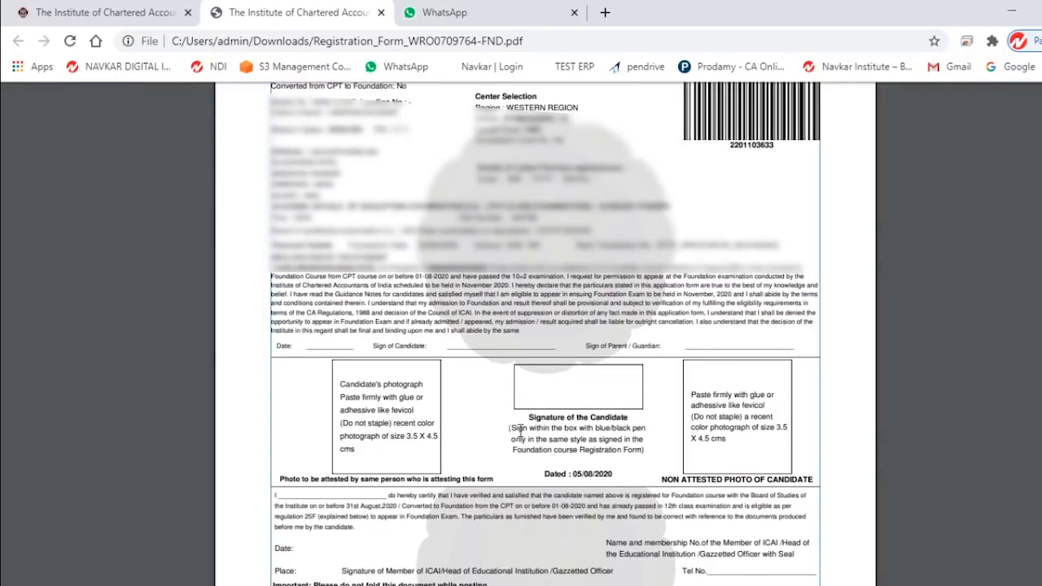
pyautogui.scroll(-2, 448, 429)
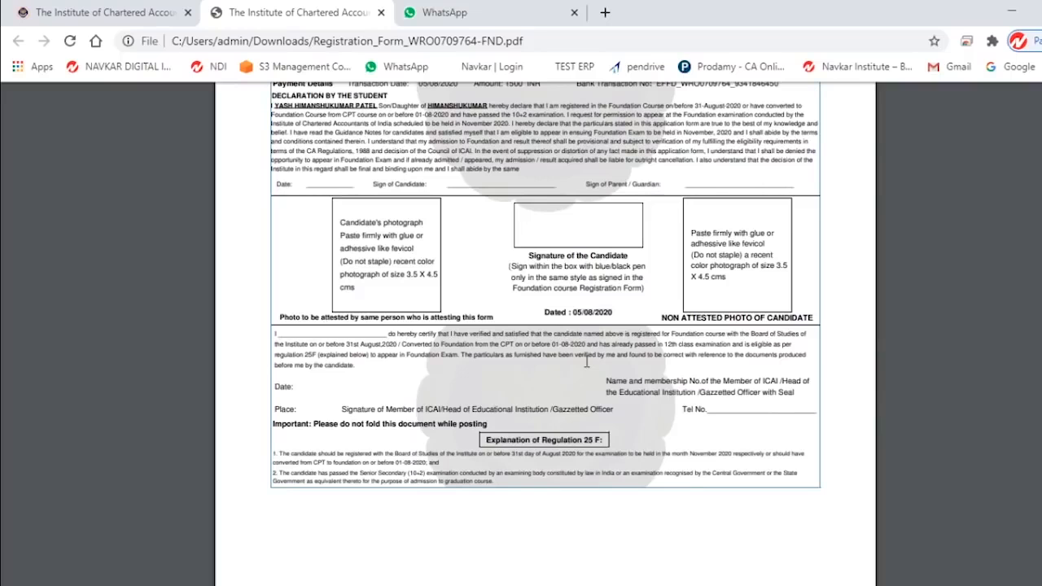
pyautogui.scroll(4, 513, 310)
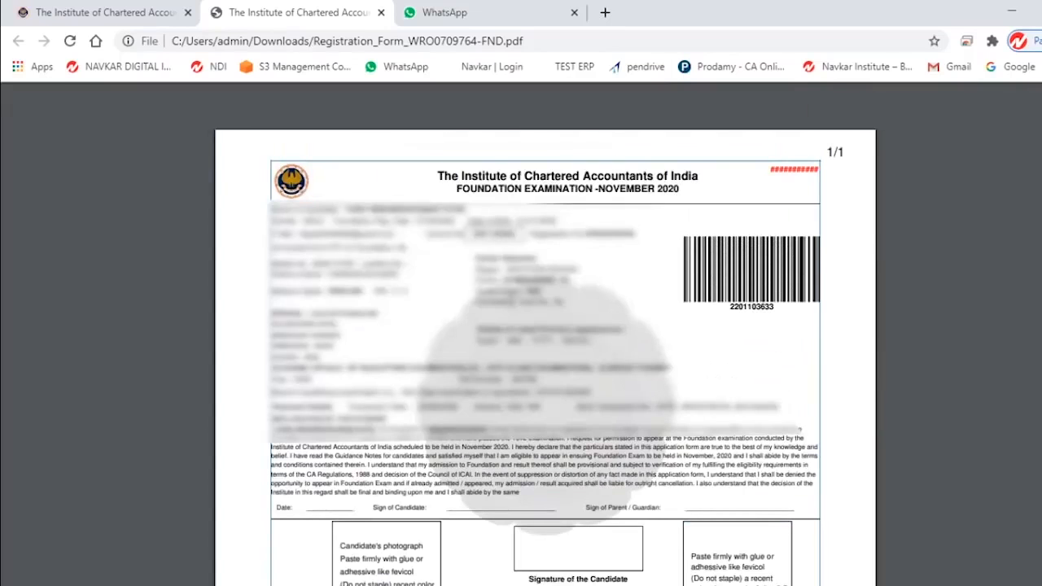